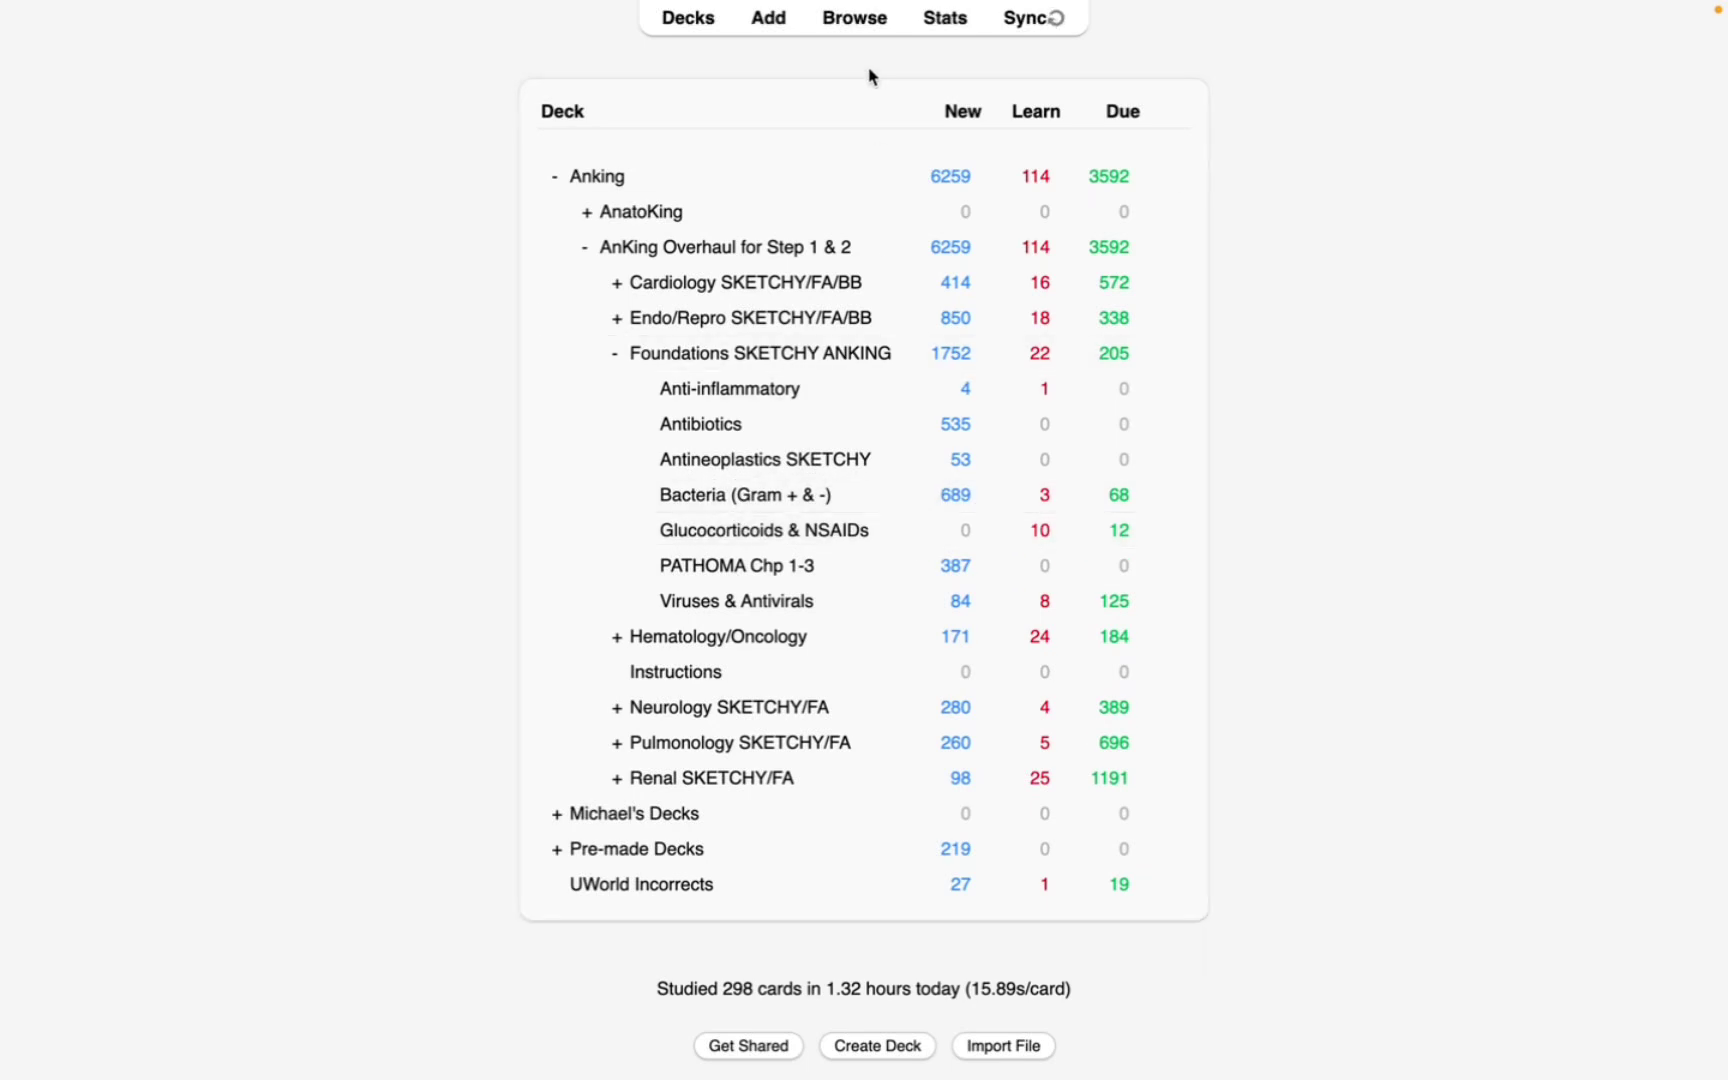
# Open the card browser and expand #AK_Step1_v12 > ^Other > ^HighYield to reveal levels 1-HighYield to 5-LowYield
pyautogui.click(866, 20)
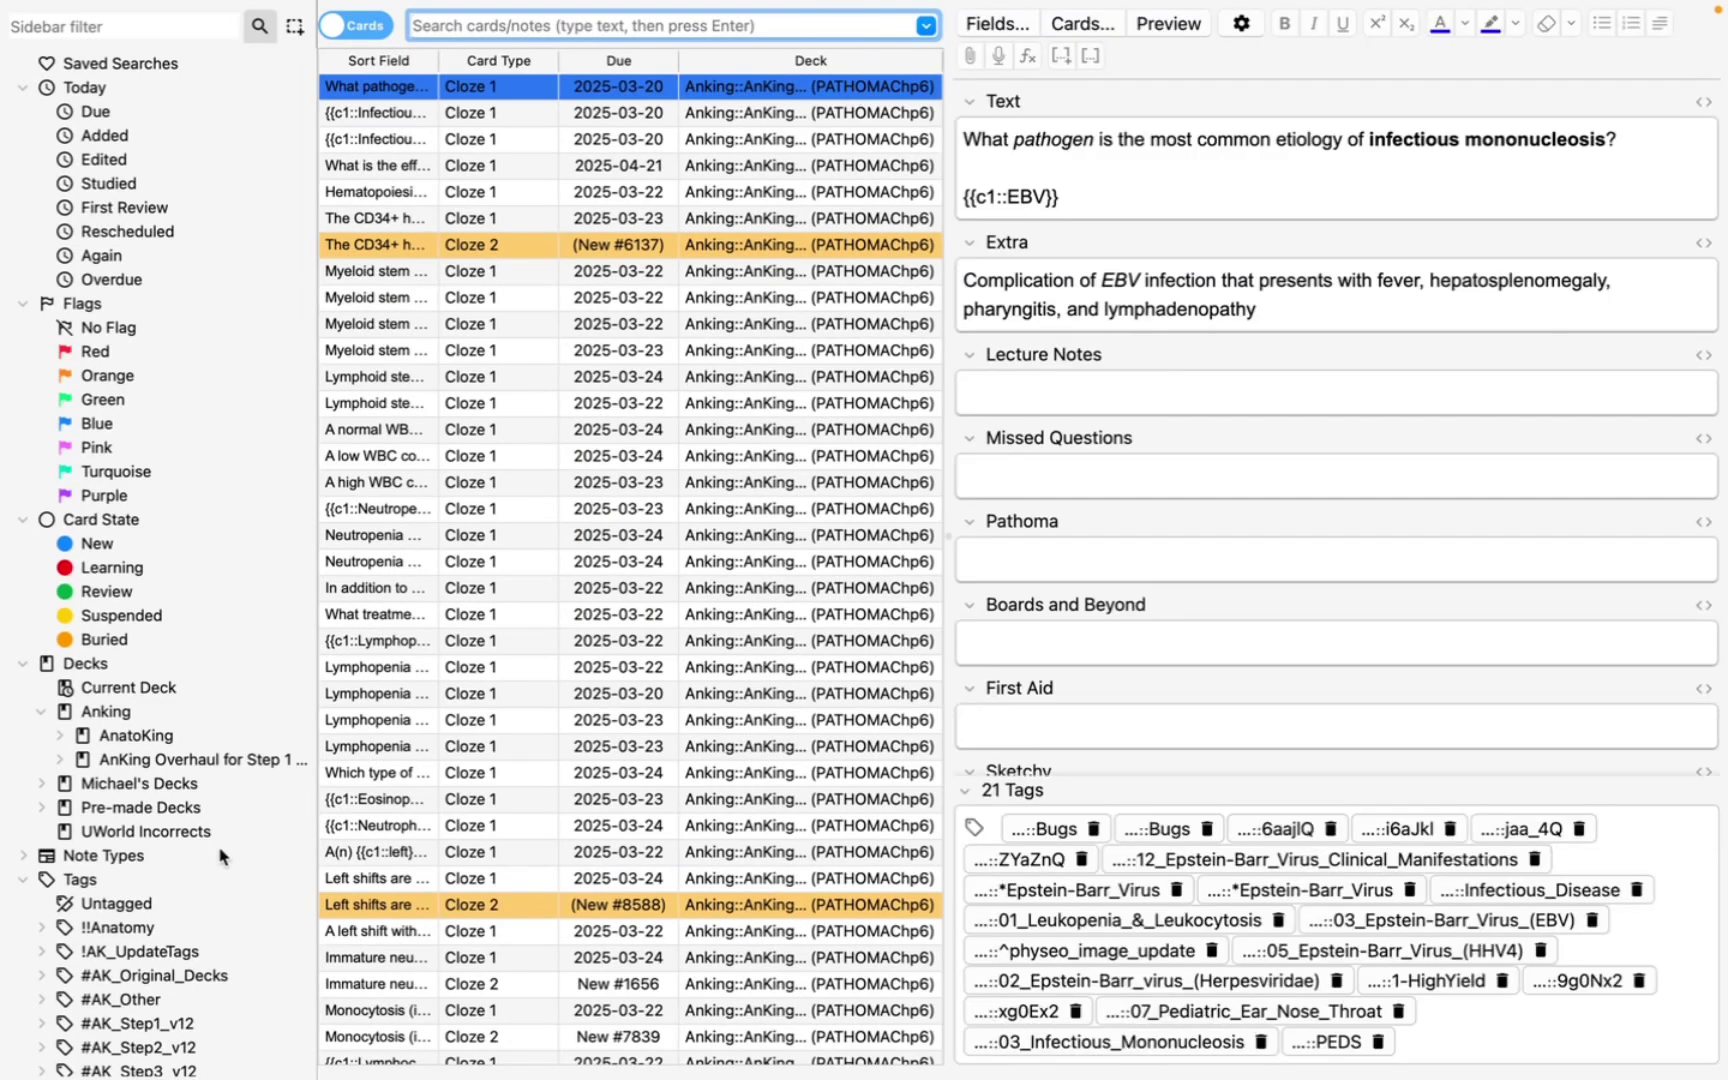
pyautogui.scroll(-5, 212, 870)
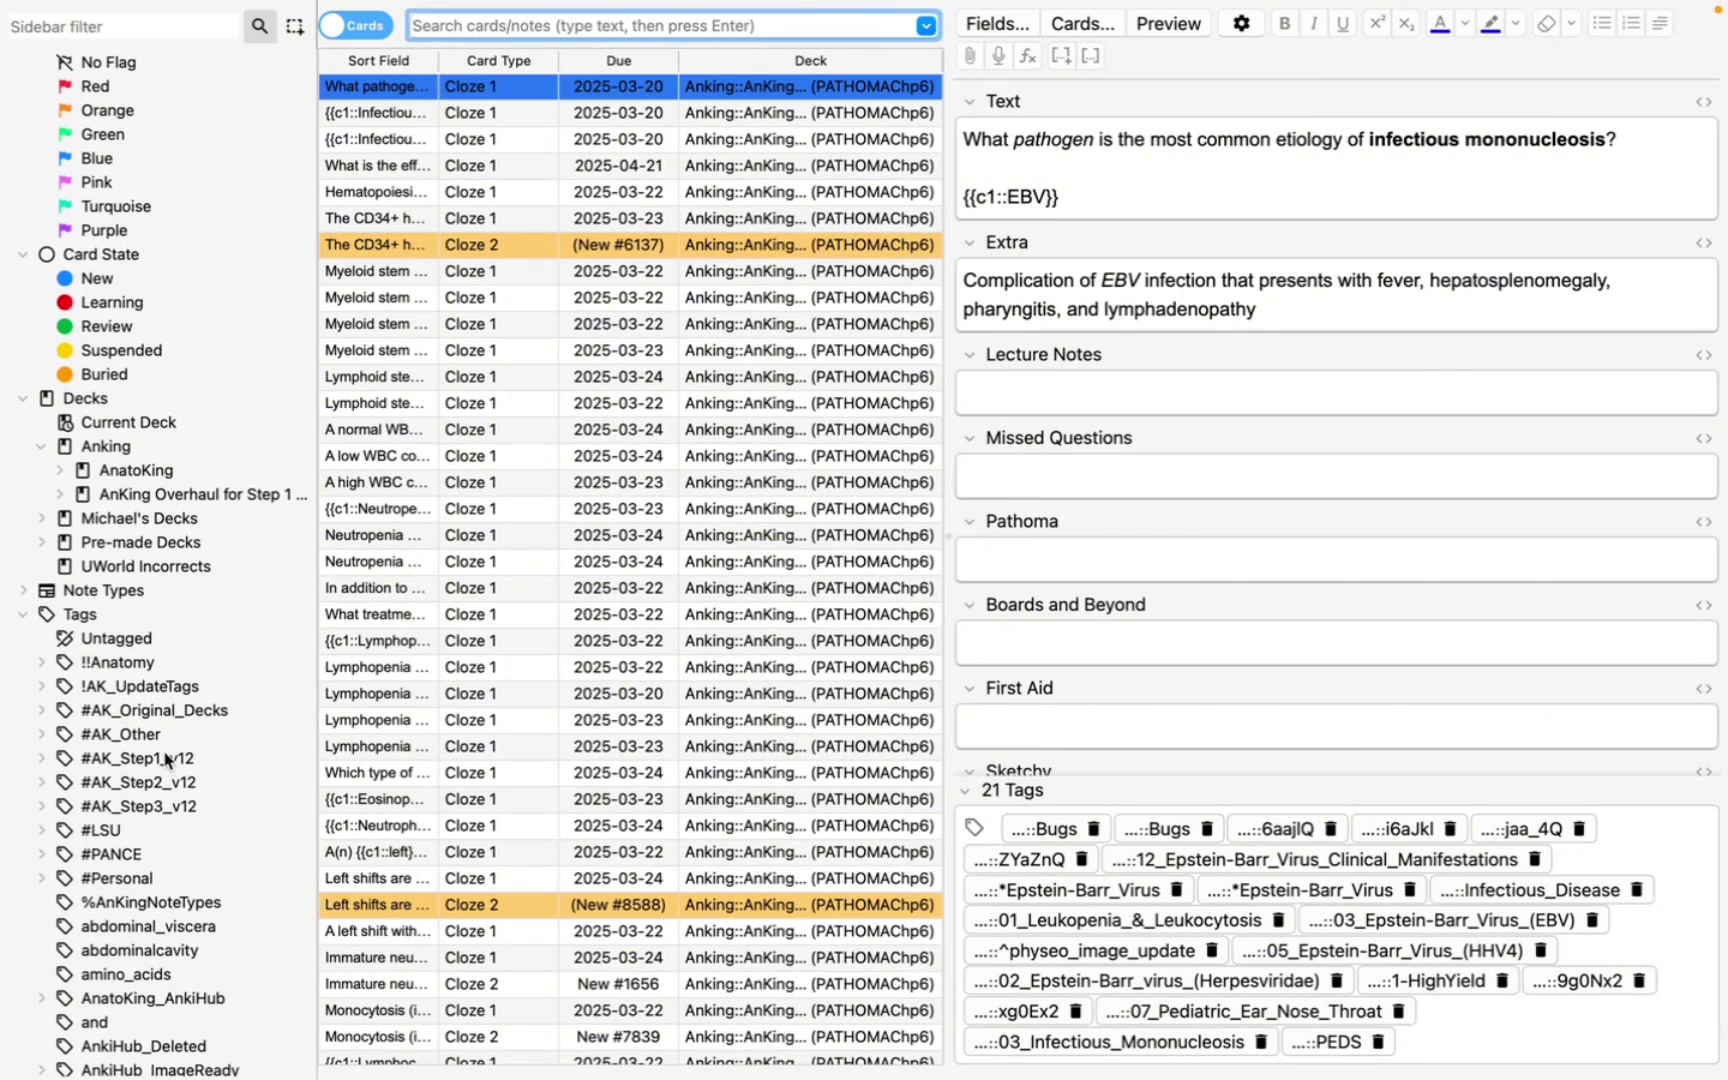
pyautogui.click(44, 762)
pyautogui.scroll(-4, 224, 888)
pyautogui.scroll(-8, 224, 888)
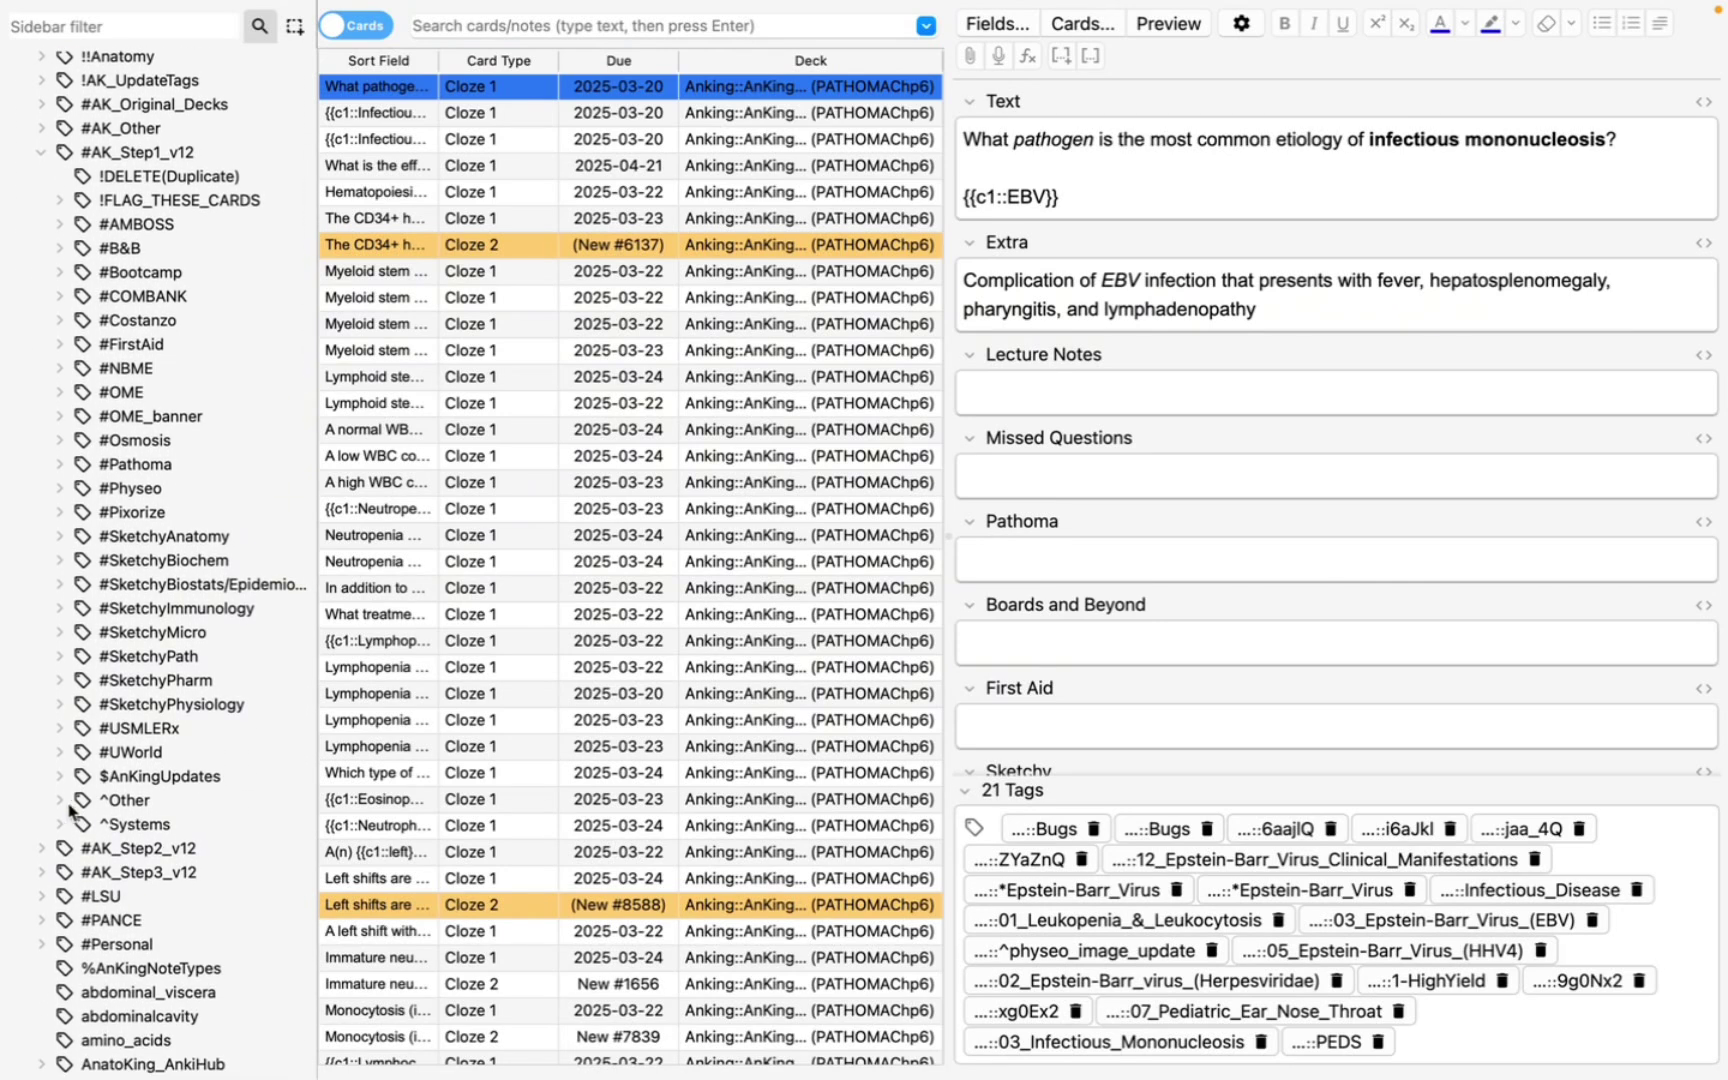
pyautogui.click(60, 802)
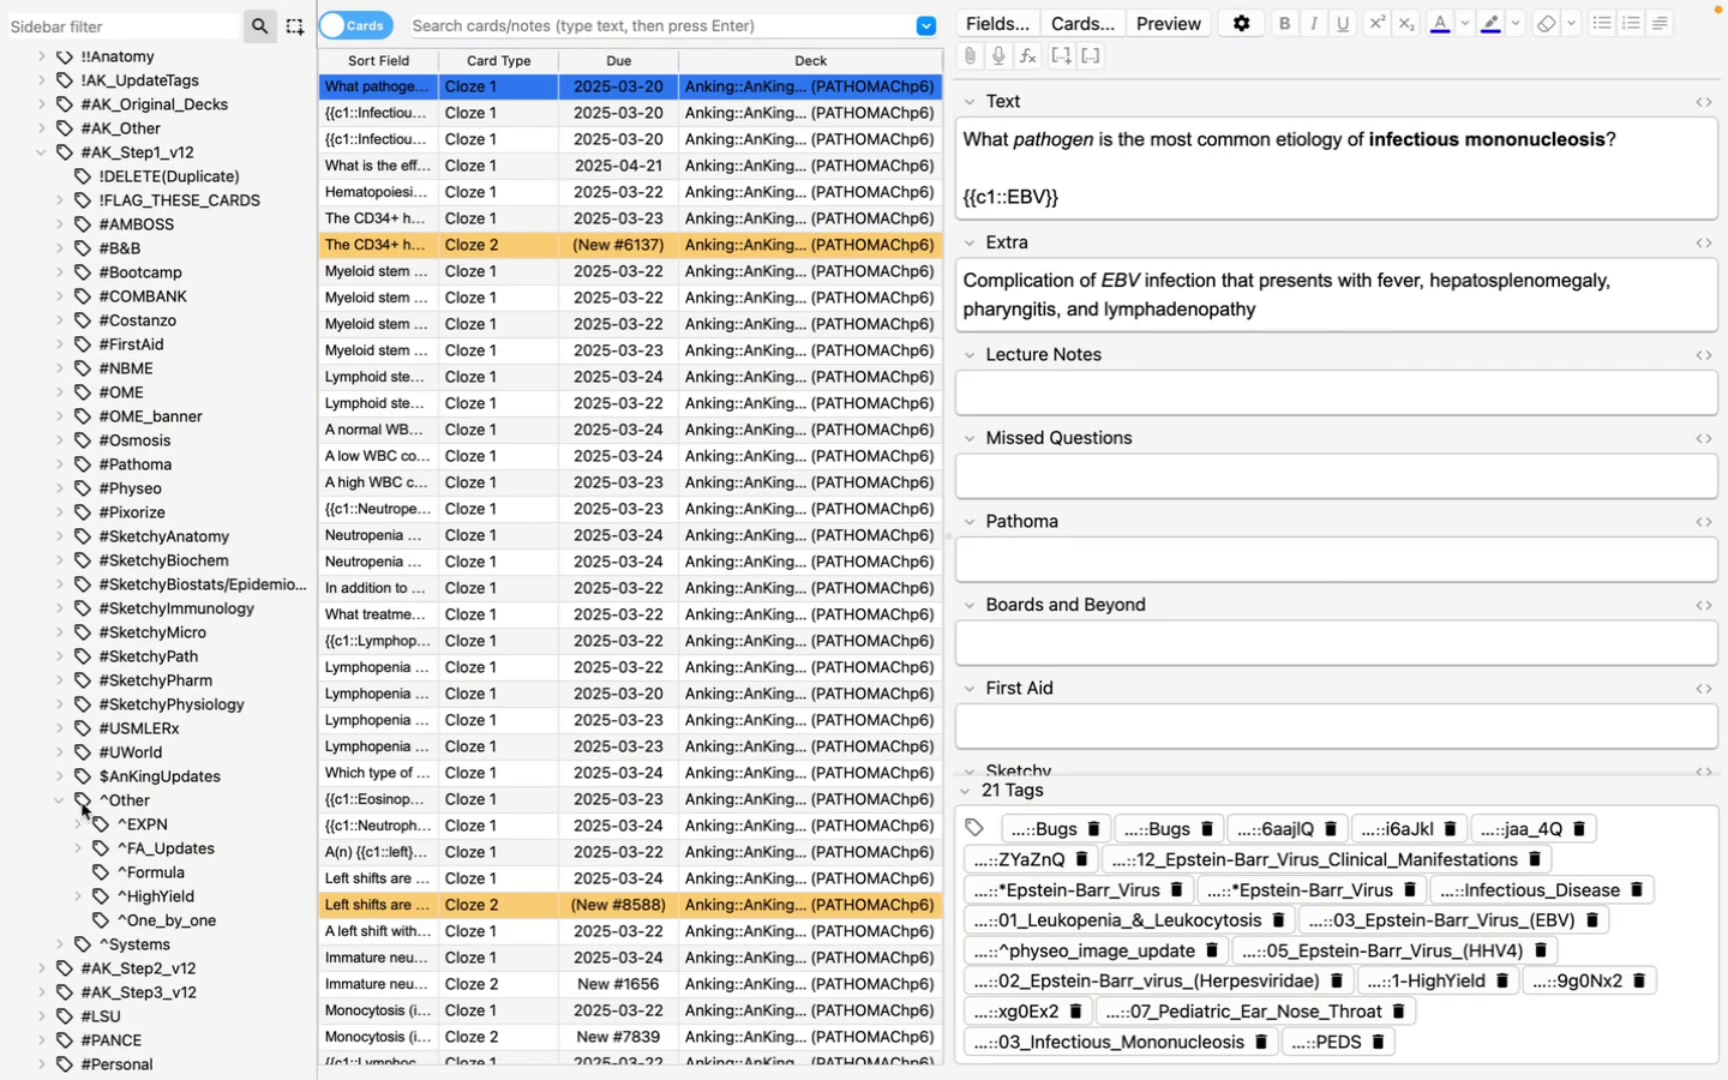
pyautogui.click(78, 897)
pyautogui.scroll(-2, 195, 915)
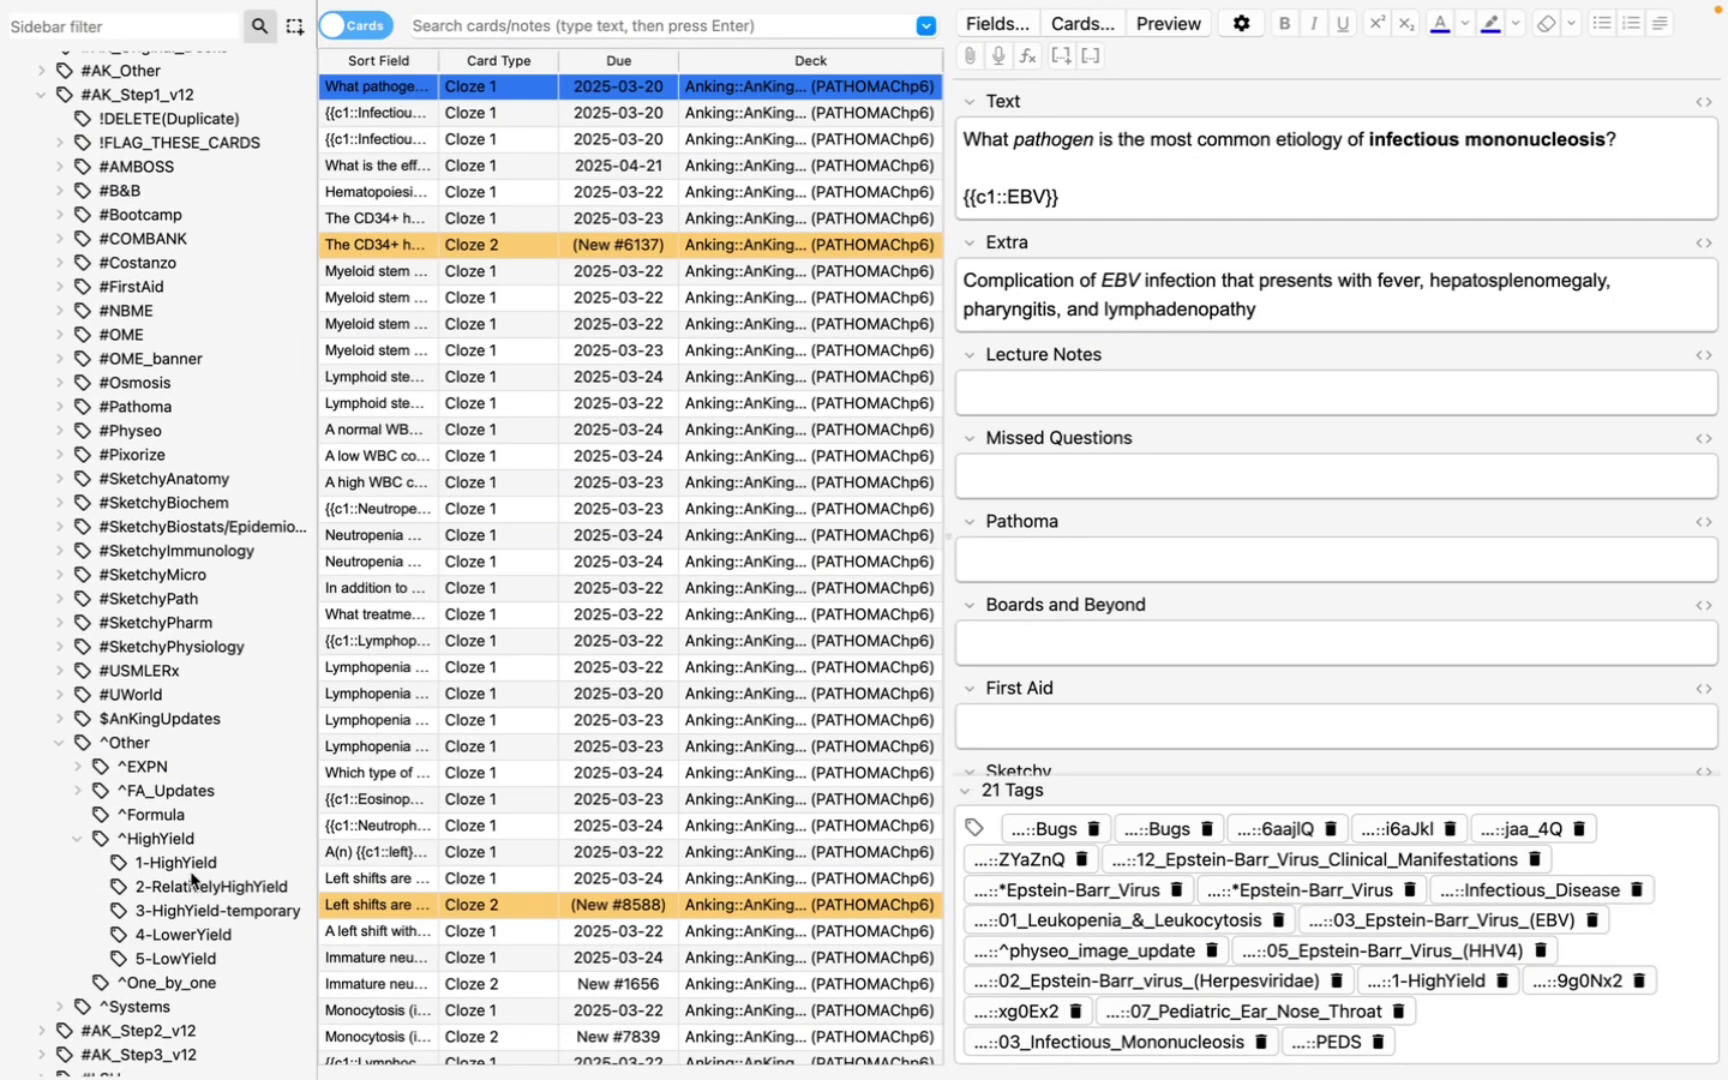
# List only the 1-HighYield cards and preview the neonatal meningitis card
pyautogui.click(192, 870)
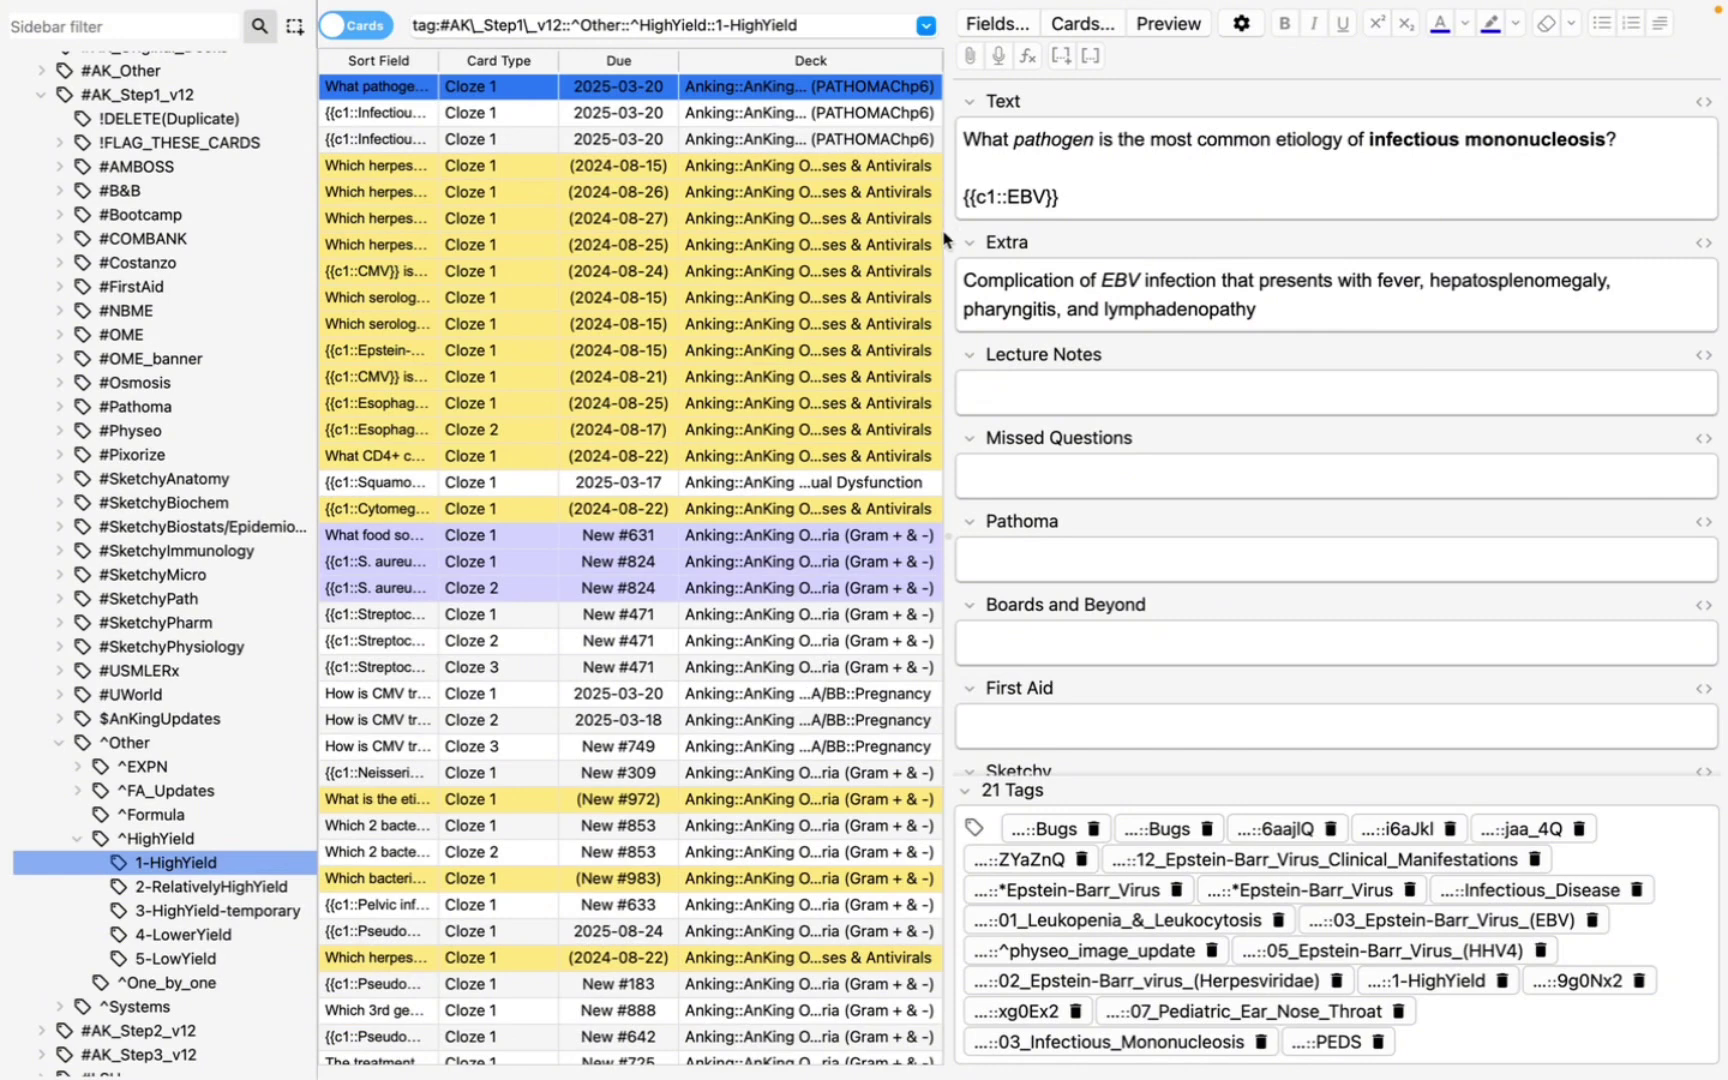
pyautogui.click(938, 641)
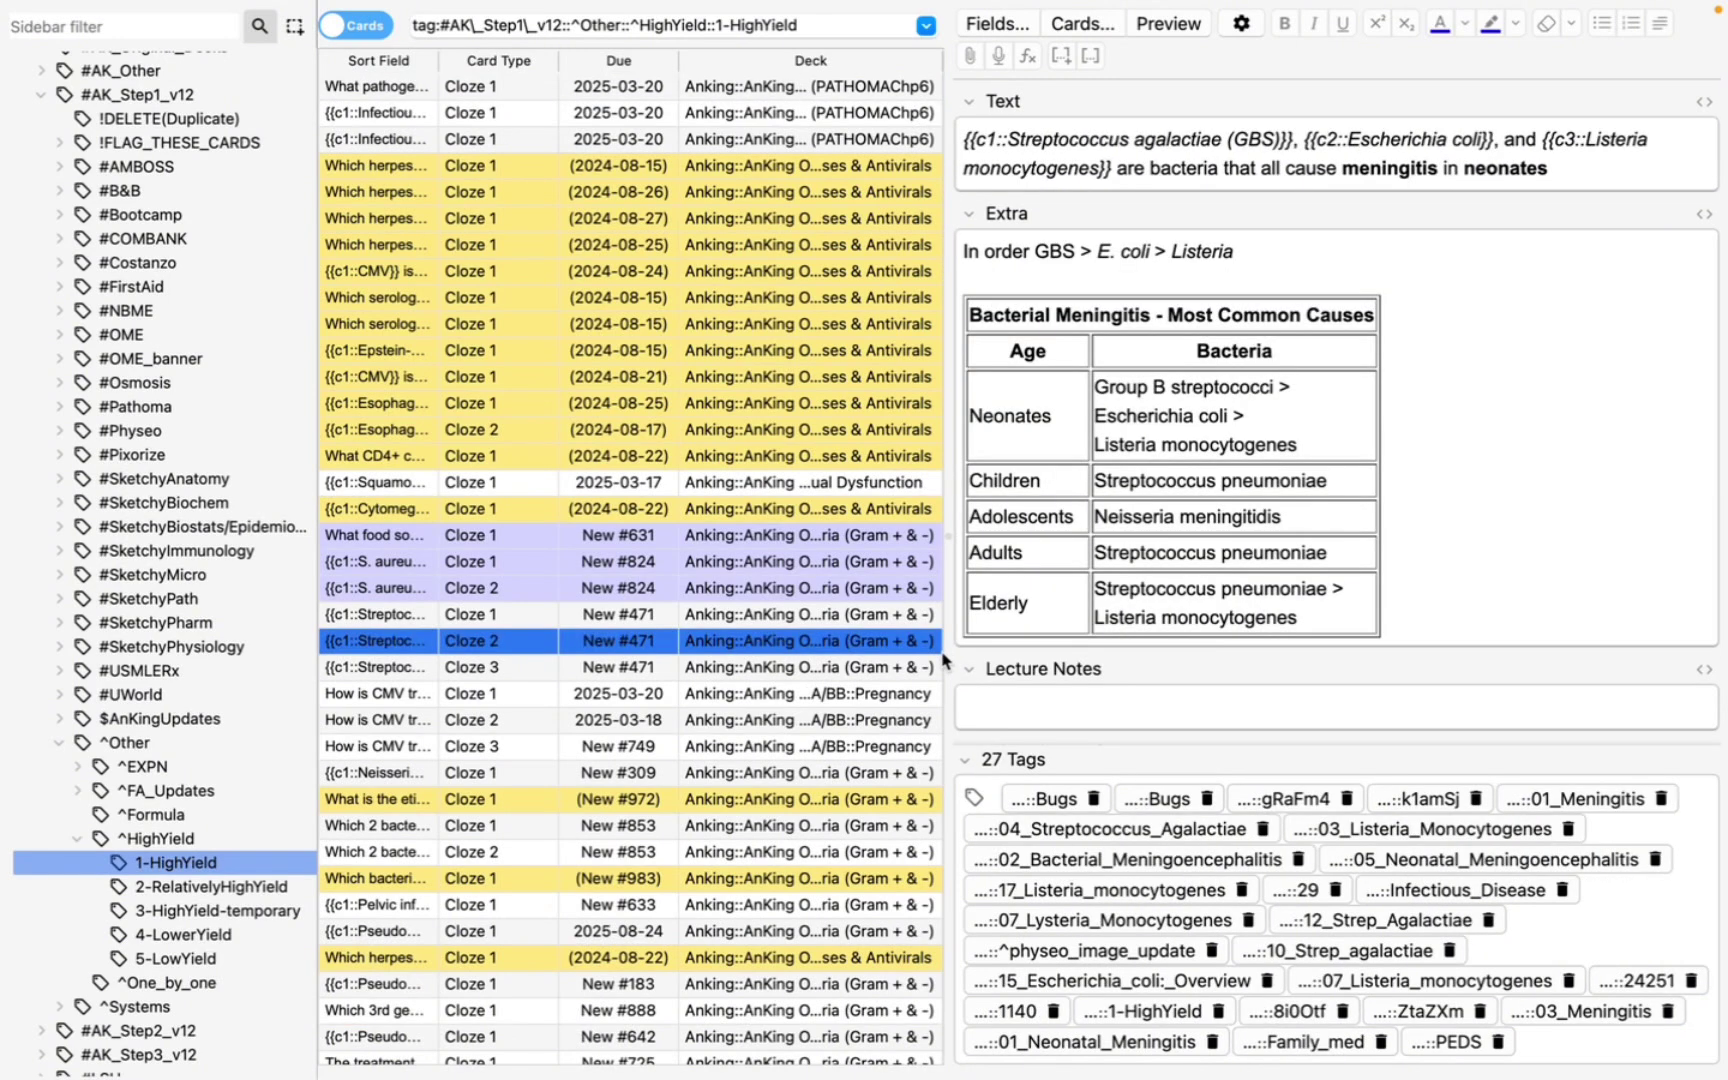
pyautogui.scroll(10, 887, 340)
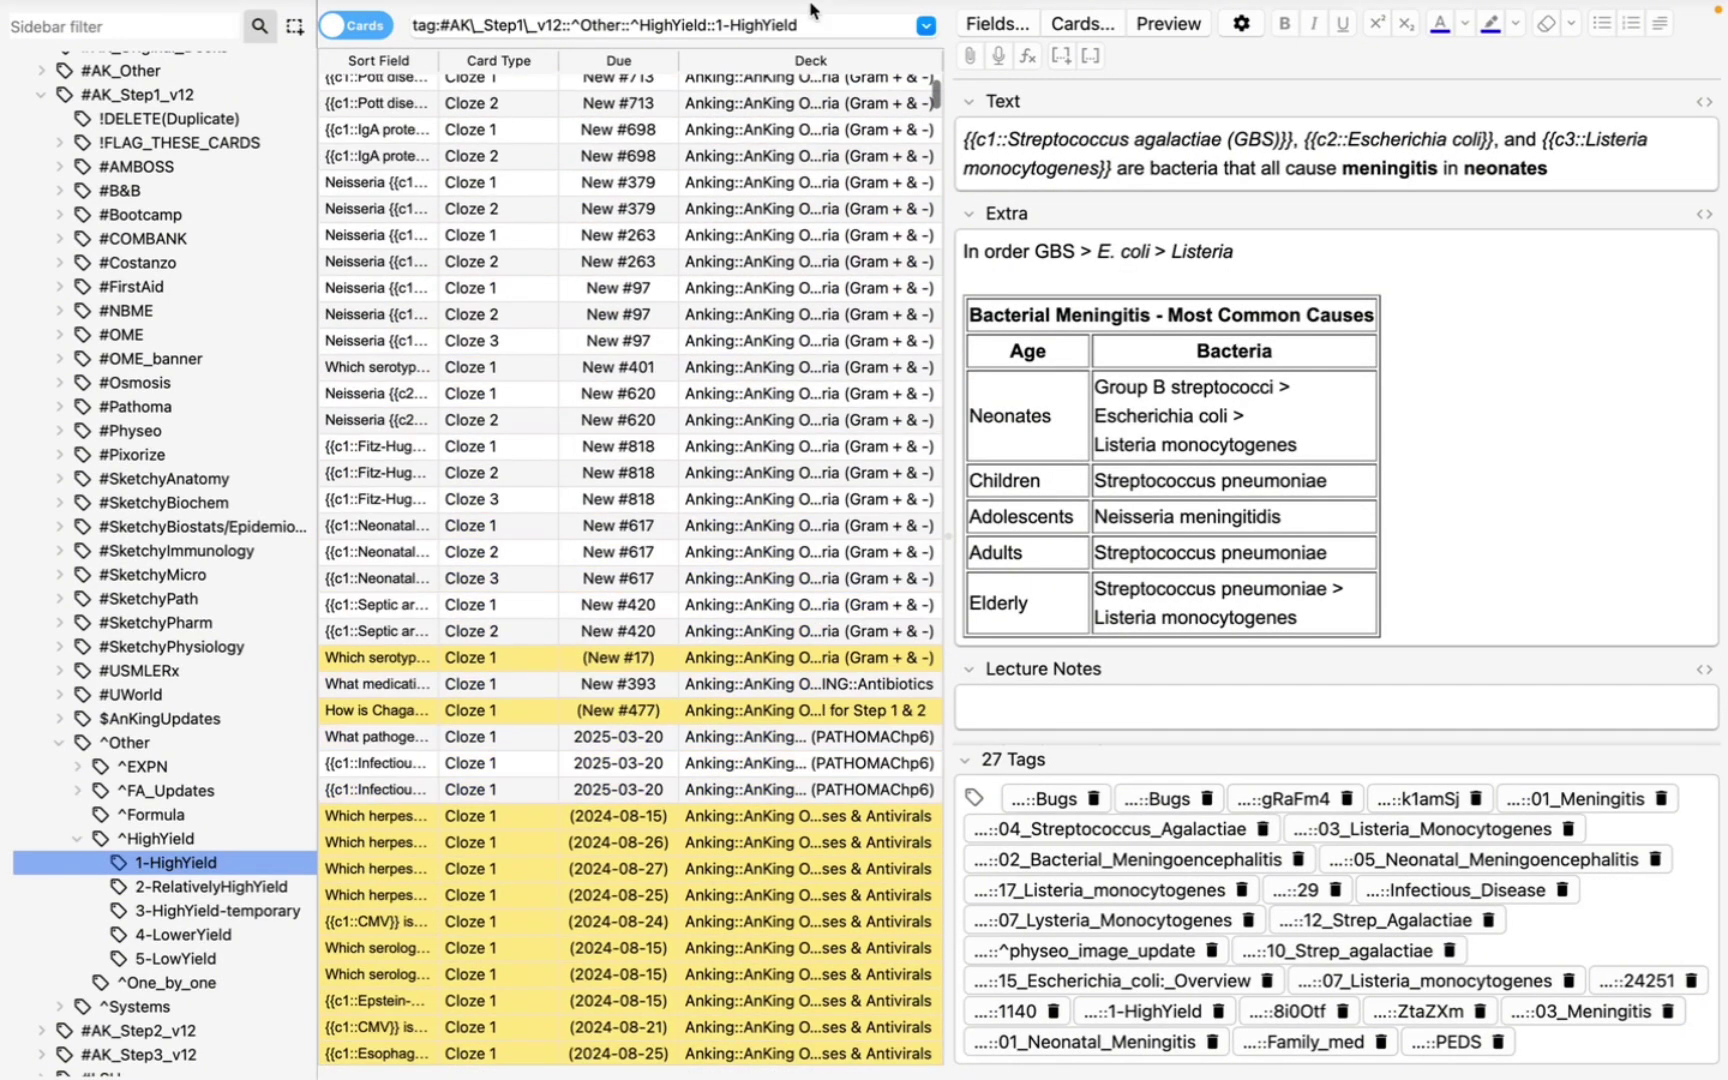
pyautogui.moveTo(858, 52)
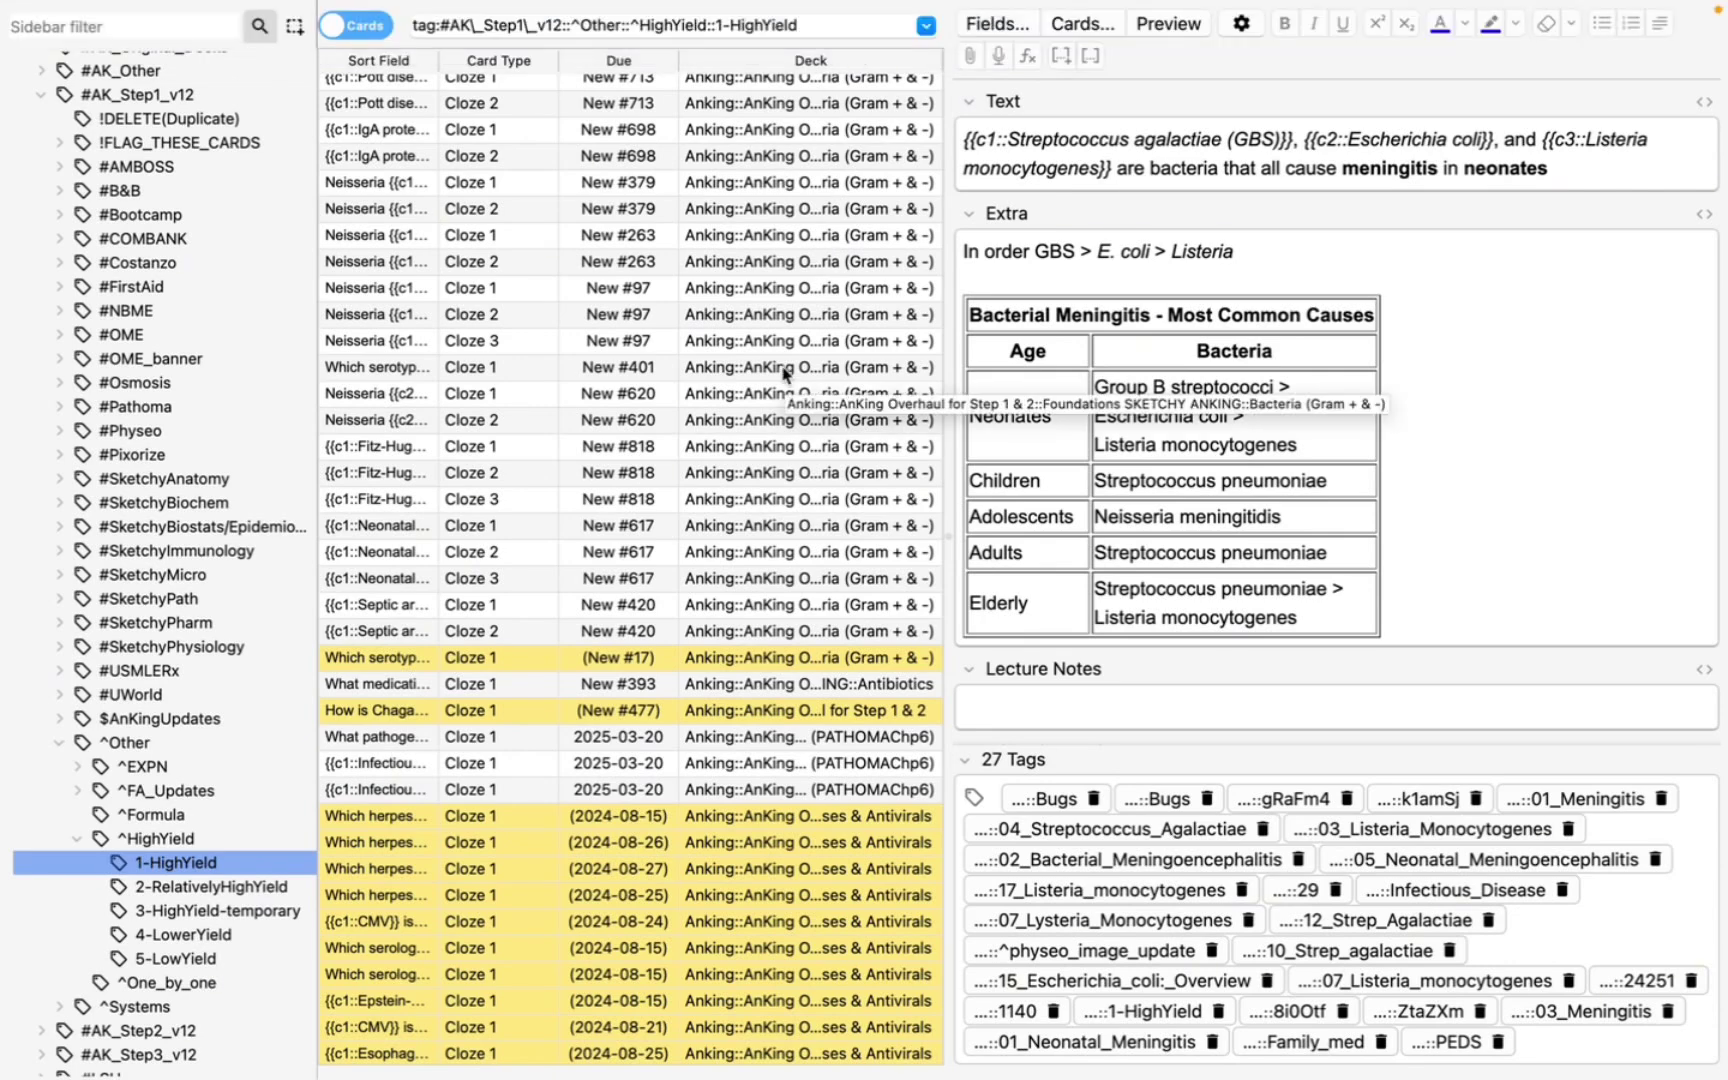
pyautogui.scroll(2, 785, 375)
pyautogui.scroll(10, 785, 375)
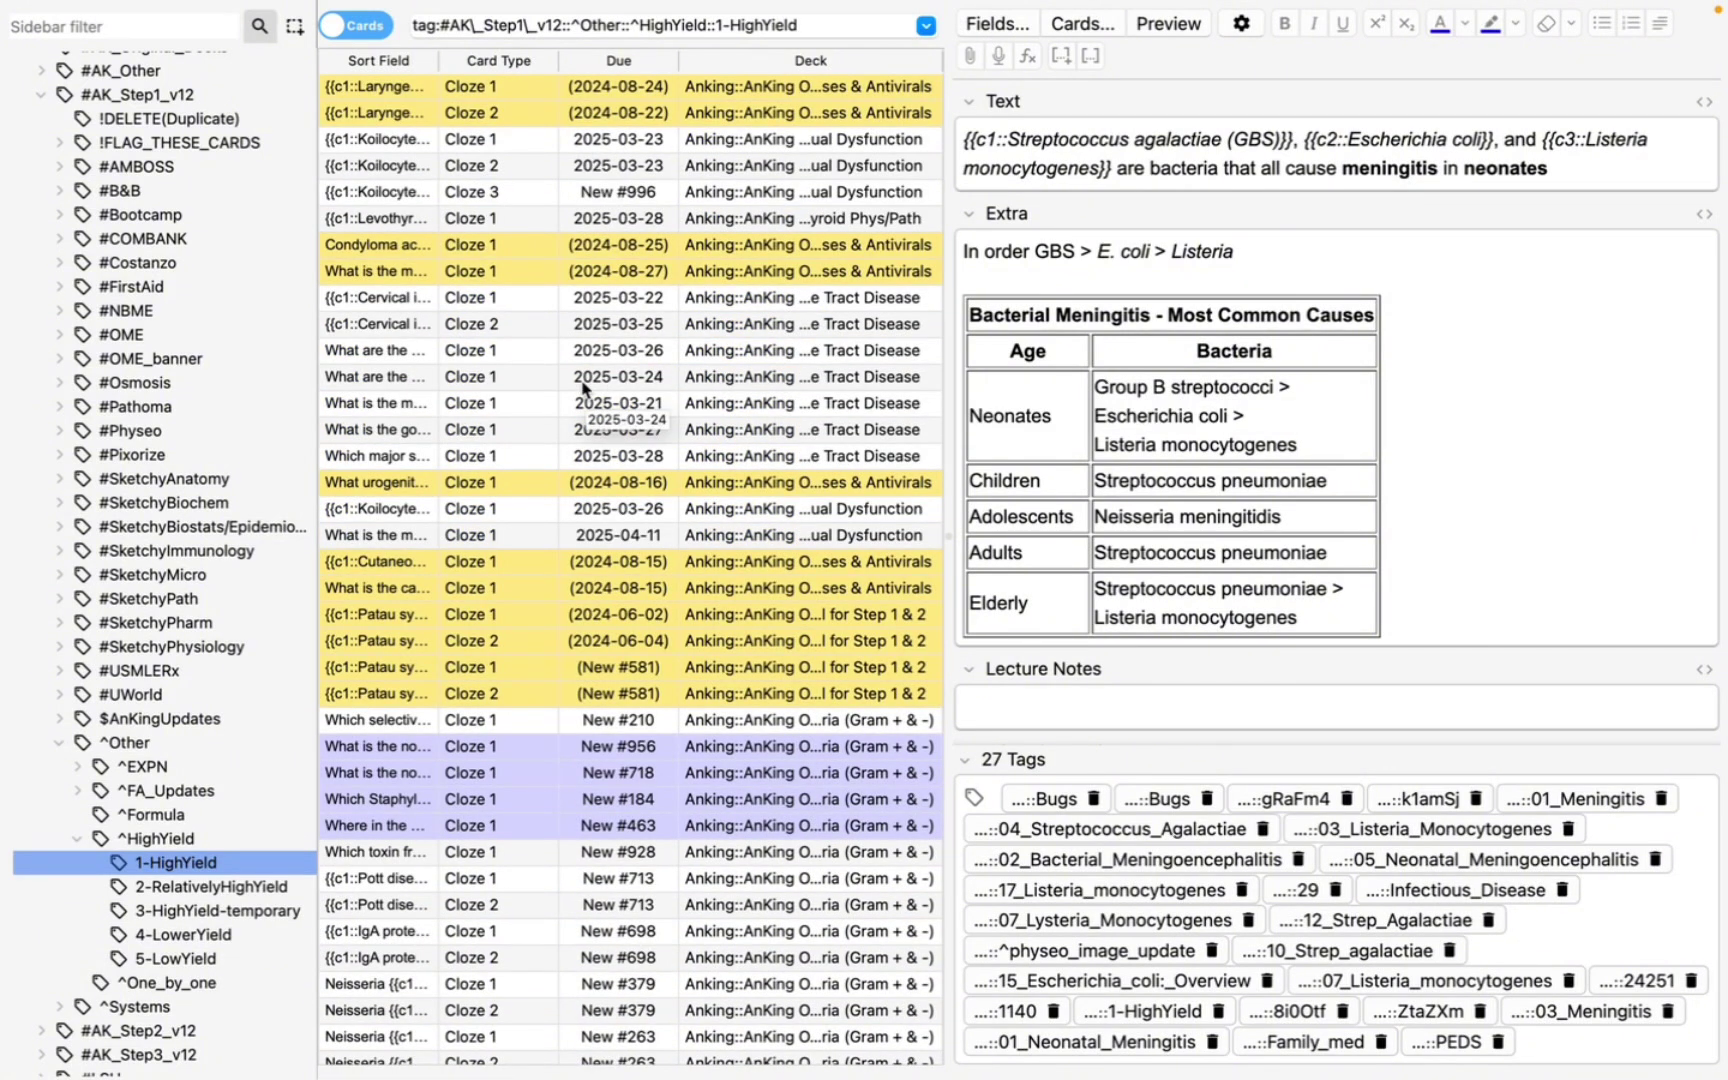
# Preview the low-risk HPV, condyloma acuminata, laryngeal papillomas and vaginal carcinoma cards
pyautogui.click(544, 385)
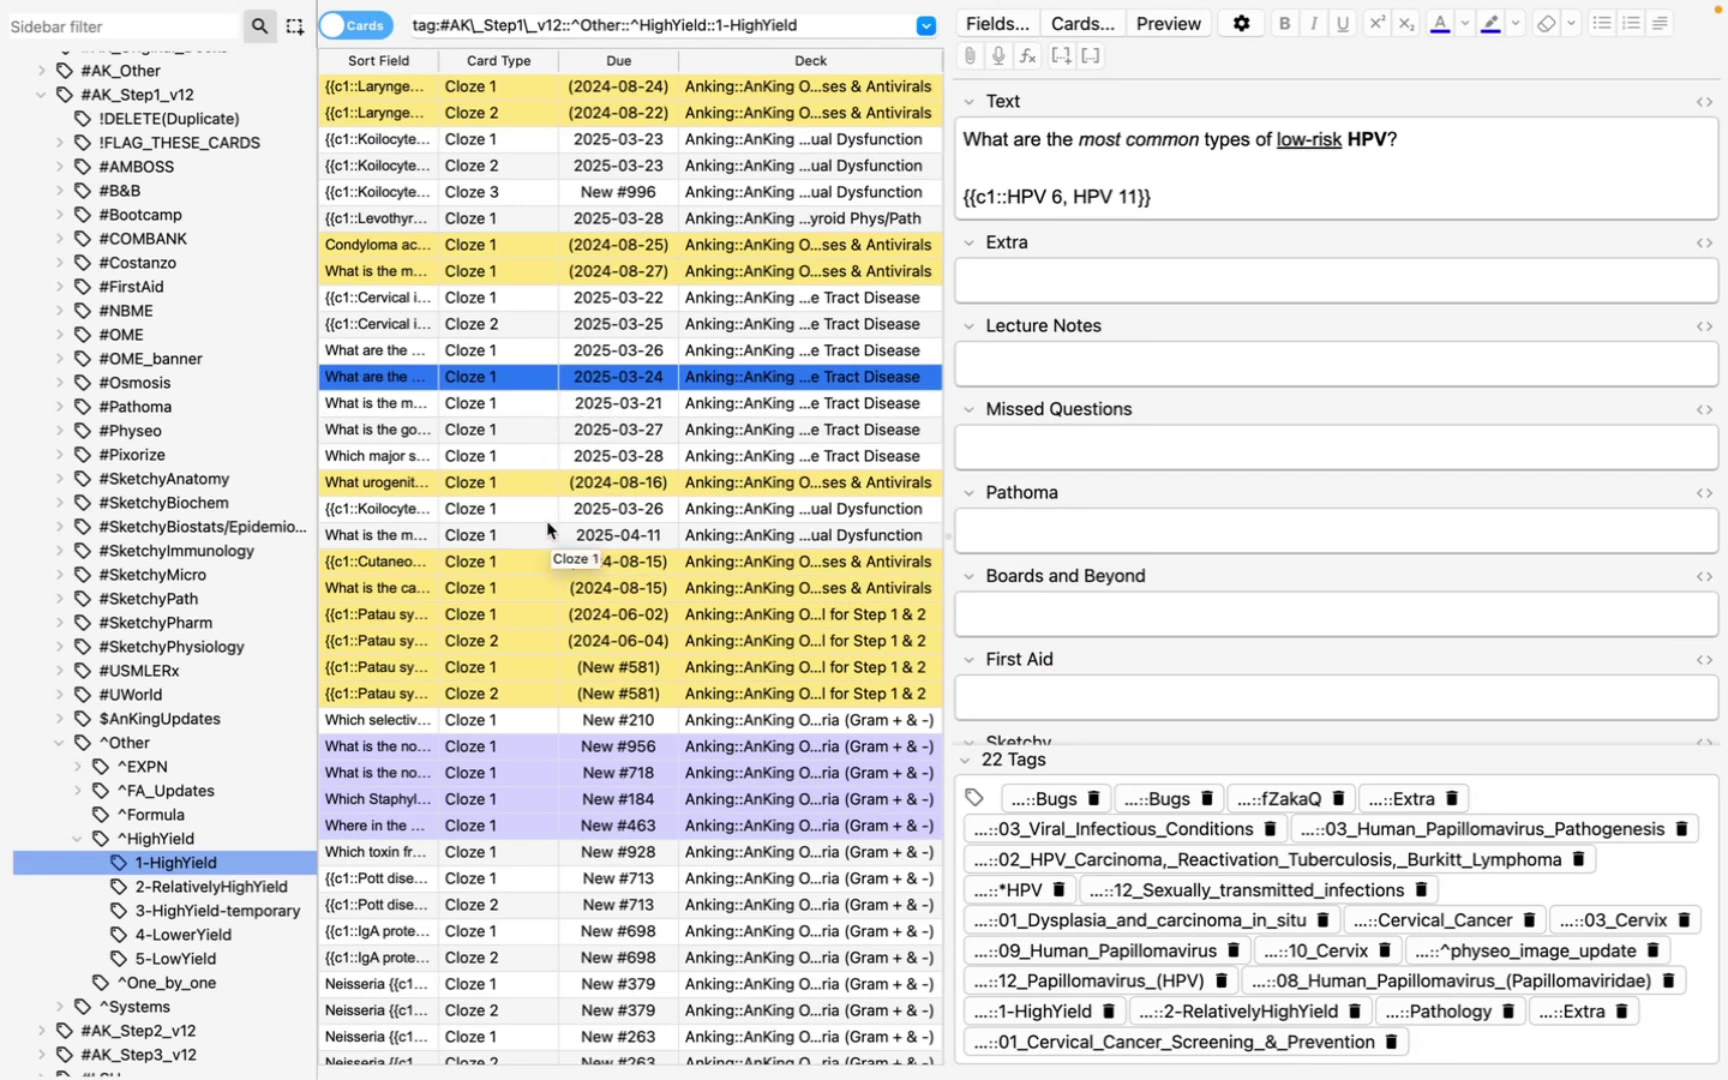
pyautogui.click(540, 245)
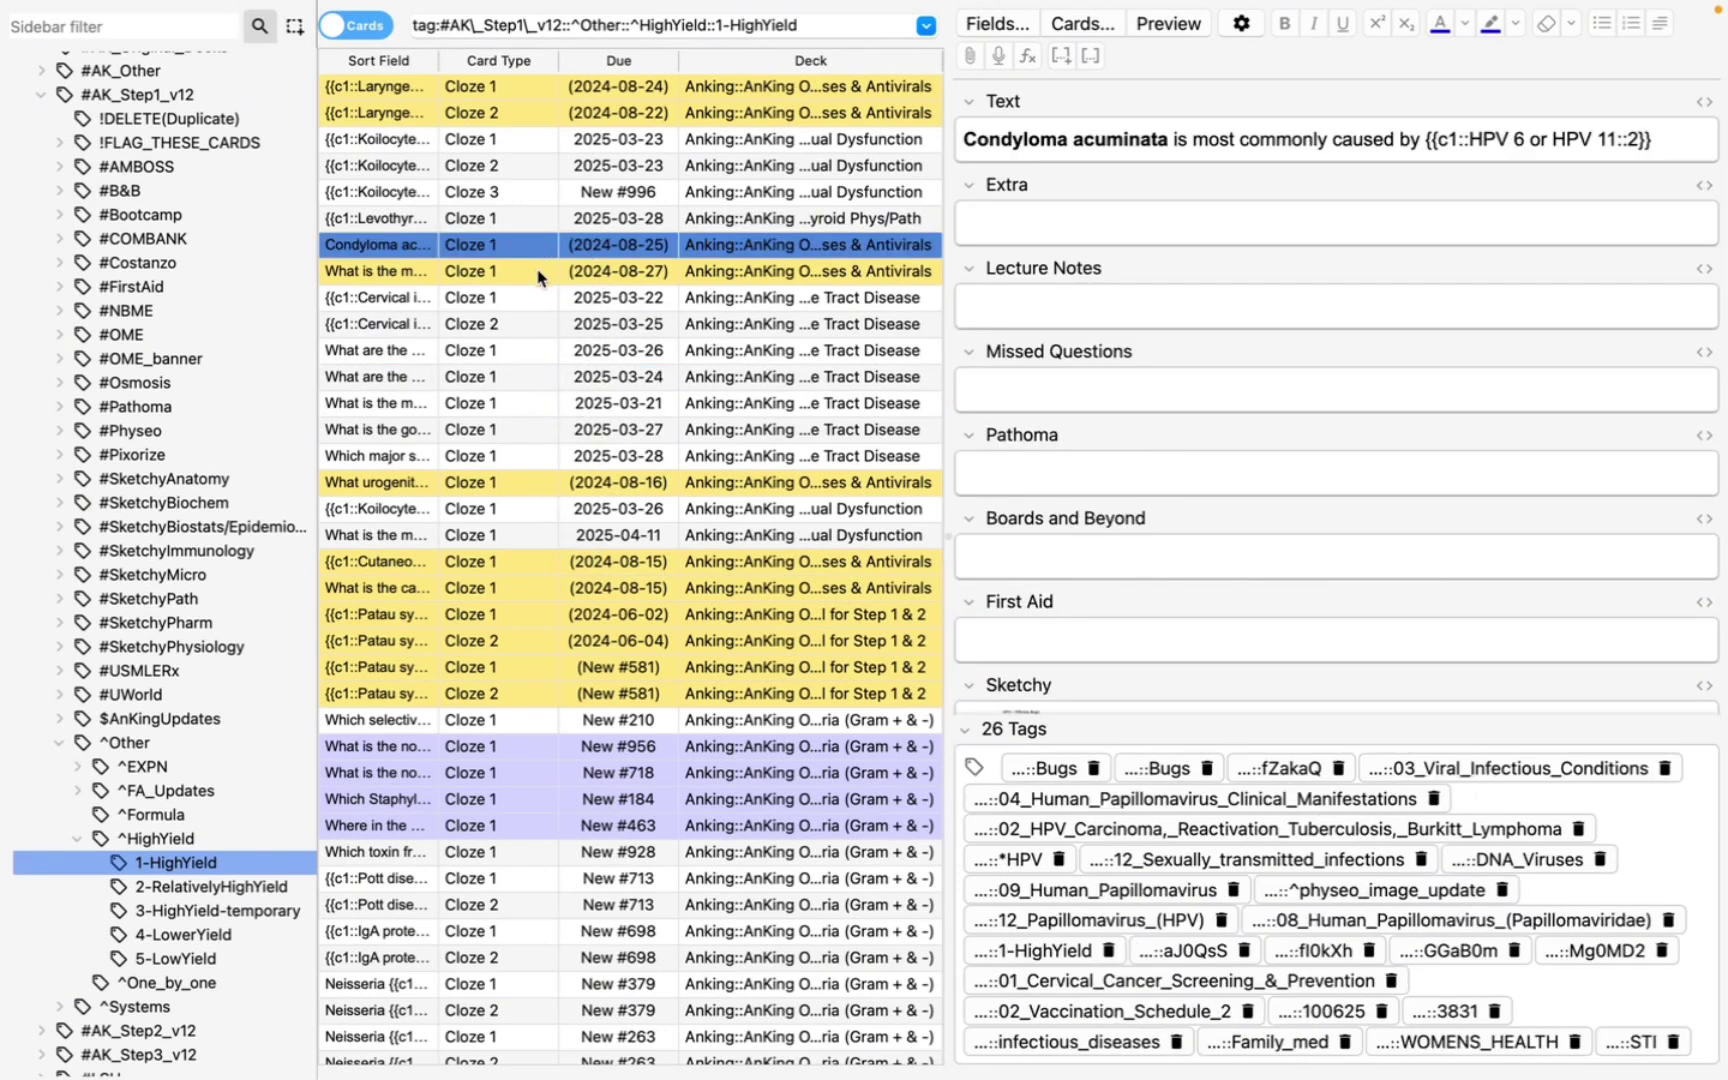
pyautogui.click(538, 273)
pyautogui.click(550, 114)
pyautogui.click(549, 87)
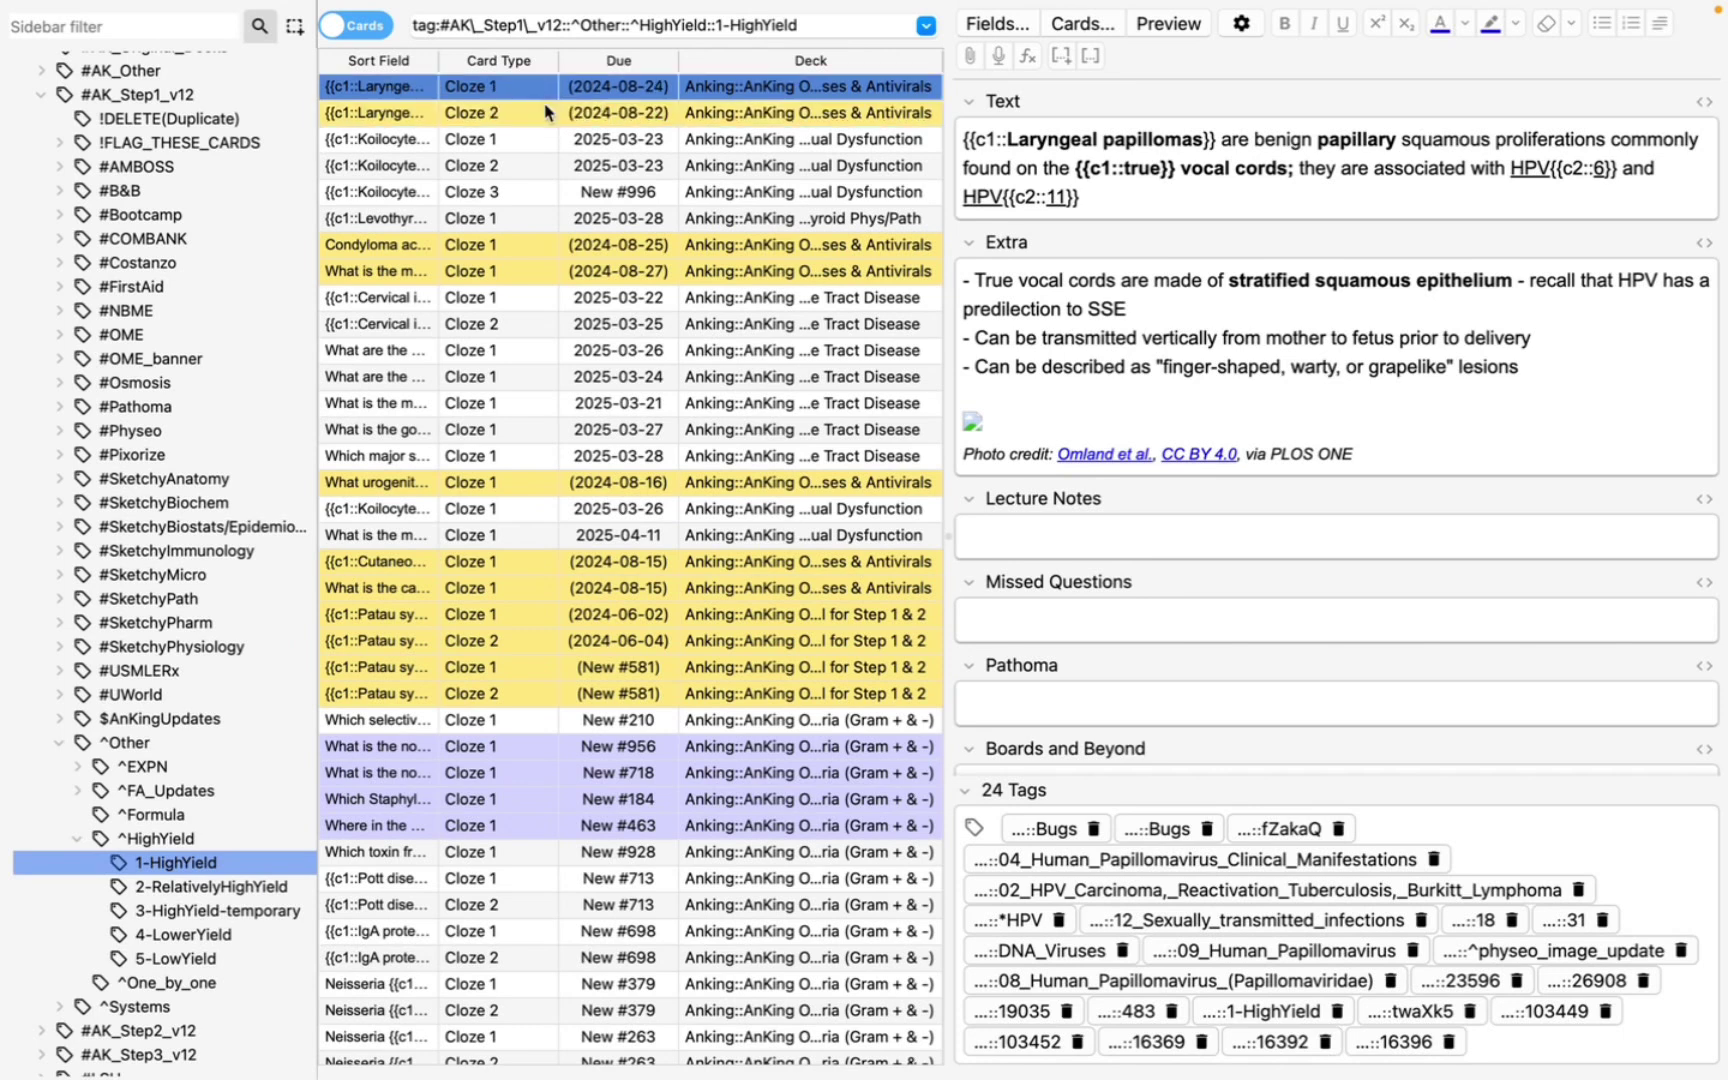
pyautogui.click(549, 272)
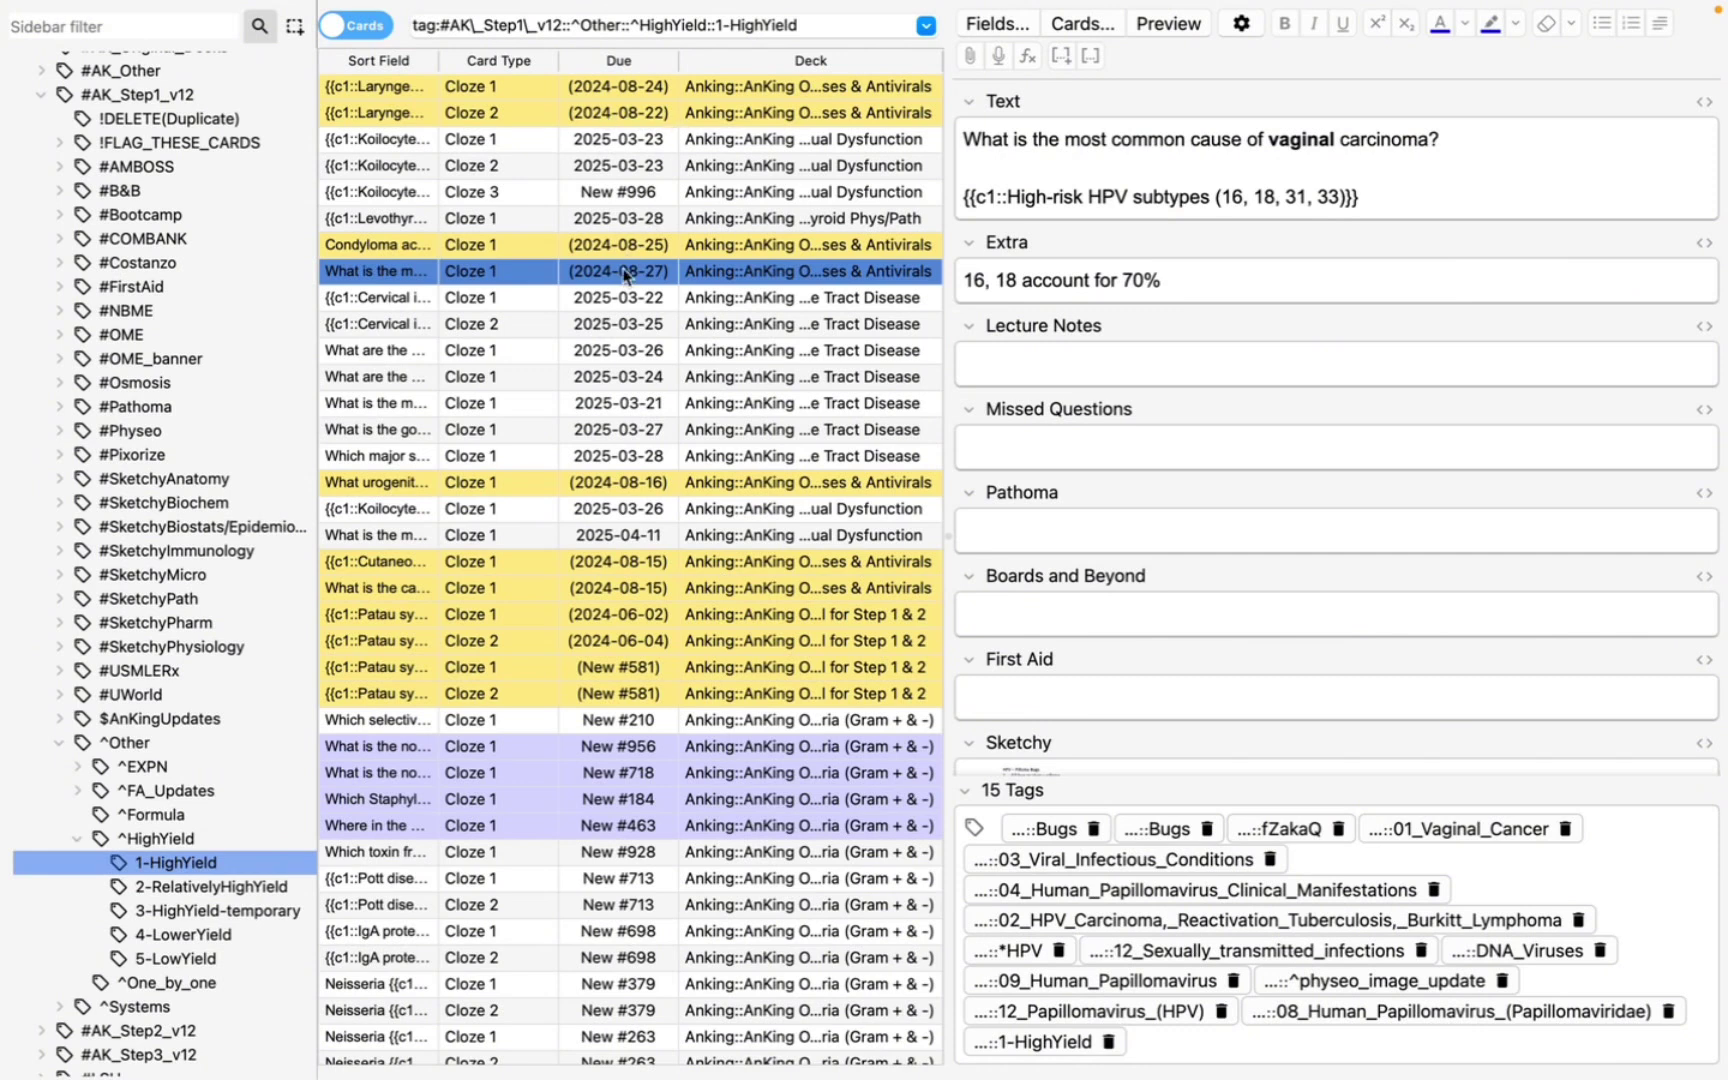
# Preview the three koilocytes cloze cards, then return to the laryngeal papillomas card
pyautogui.click(617, 145)
pyautogui.click(615, 168)
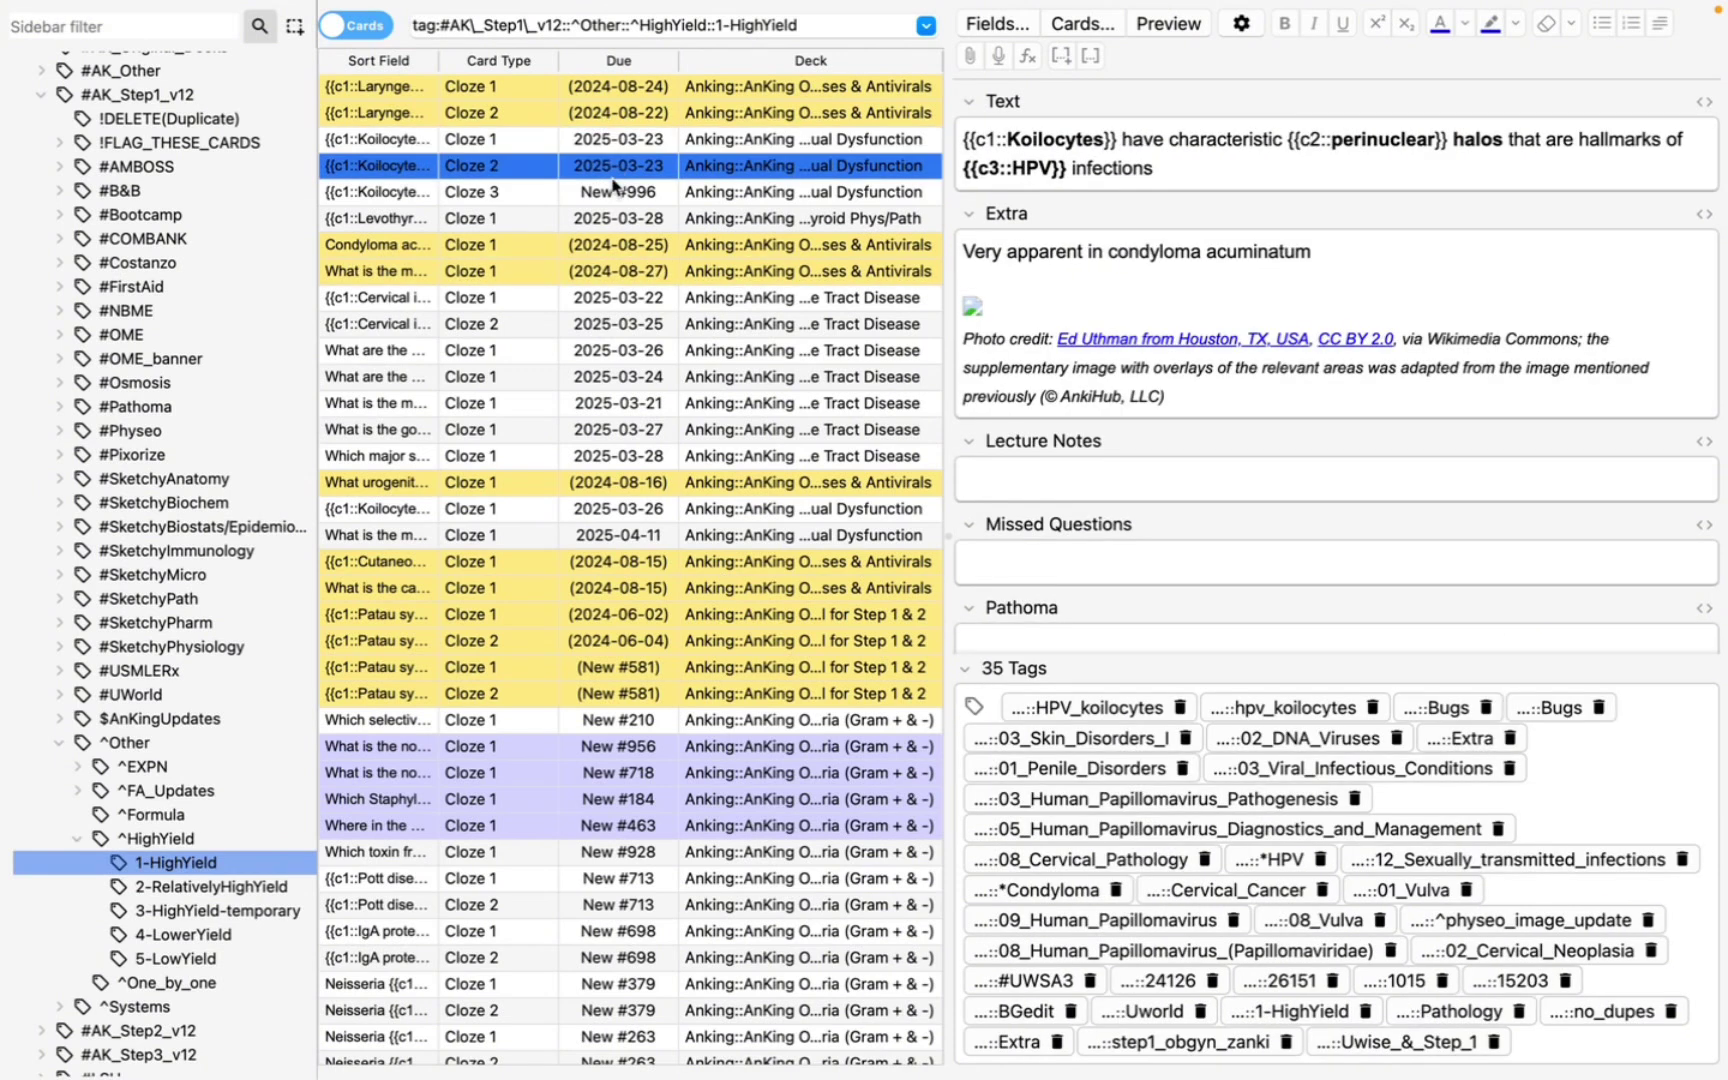
pyautogui.click(617, 145)
pyautogui.click(616, 194)
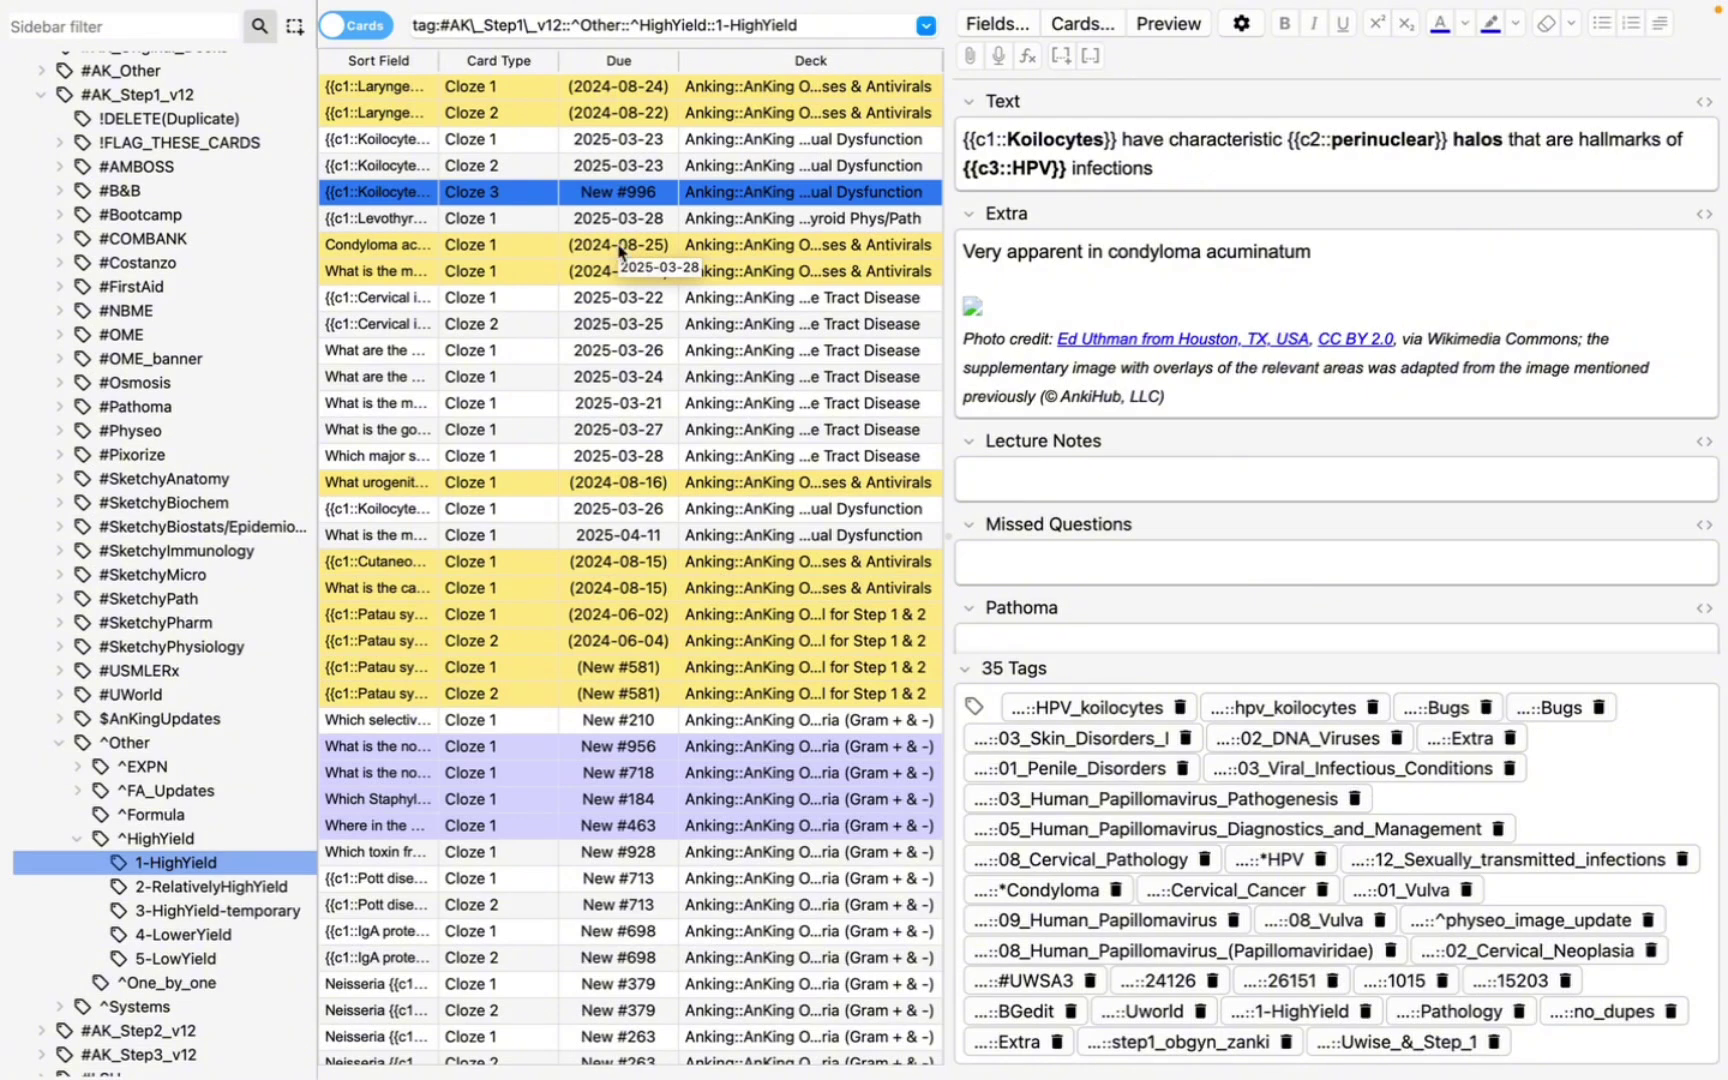
pyautogui.click(627, 88)
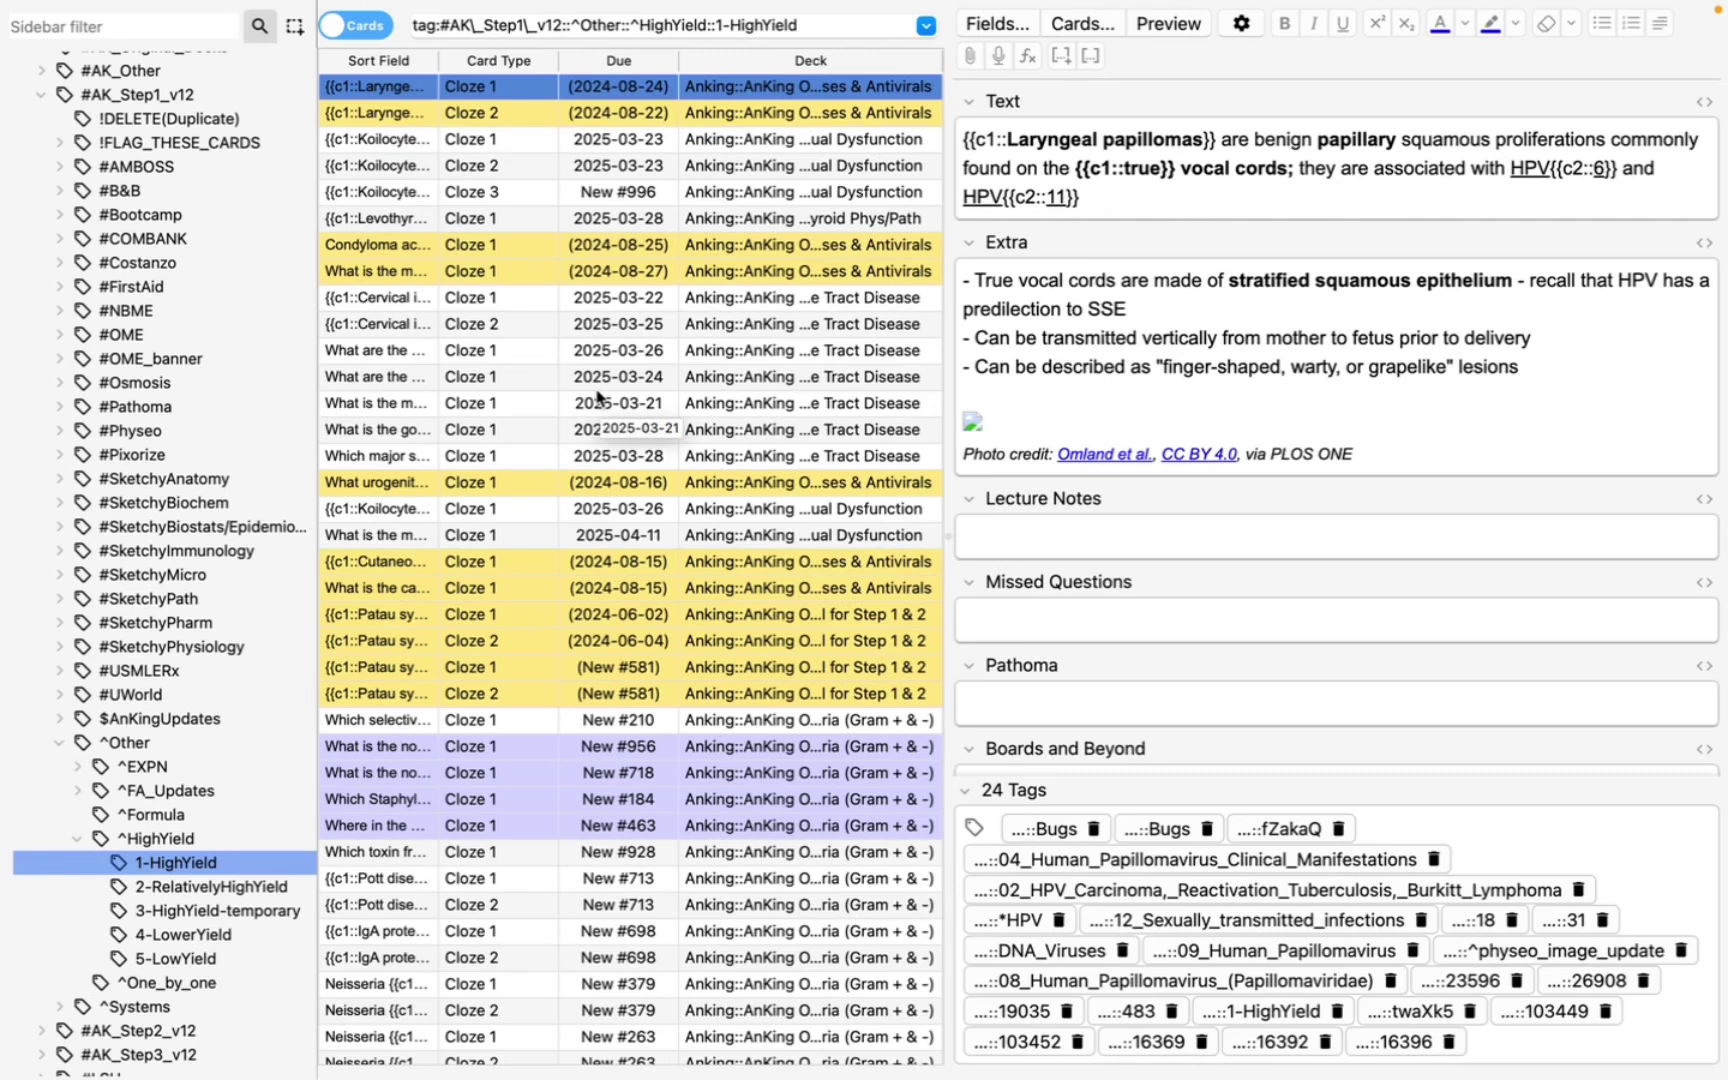
# Select all 8807 listed 1-HighYield cards and give them the red flag
pyautogui.hotkey('ctrl', 'a')
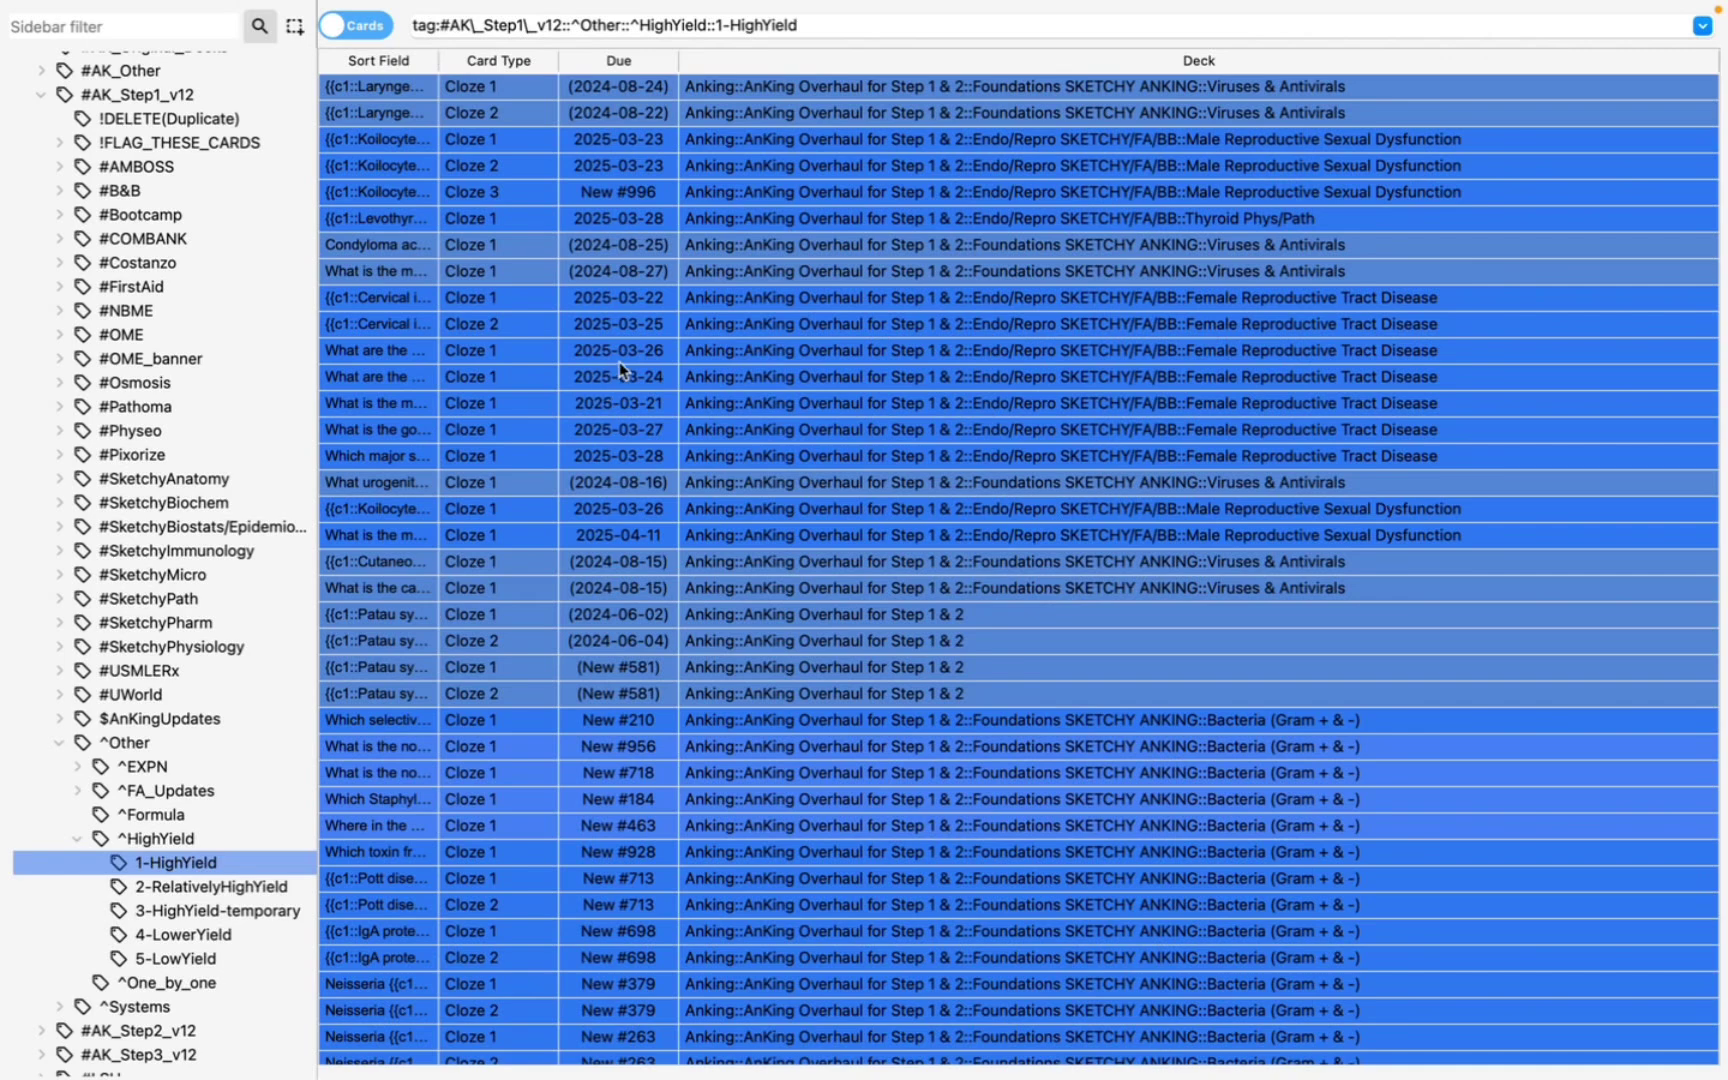
pyautogui.rightClick(622, 368)
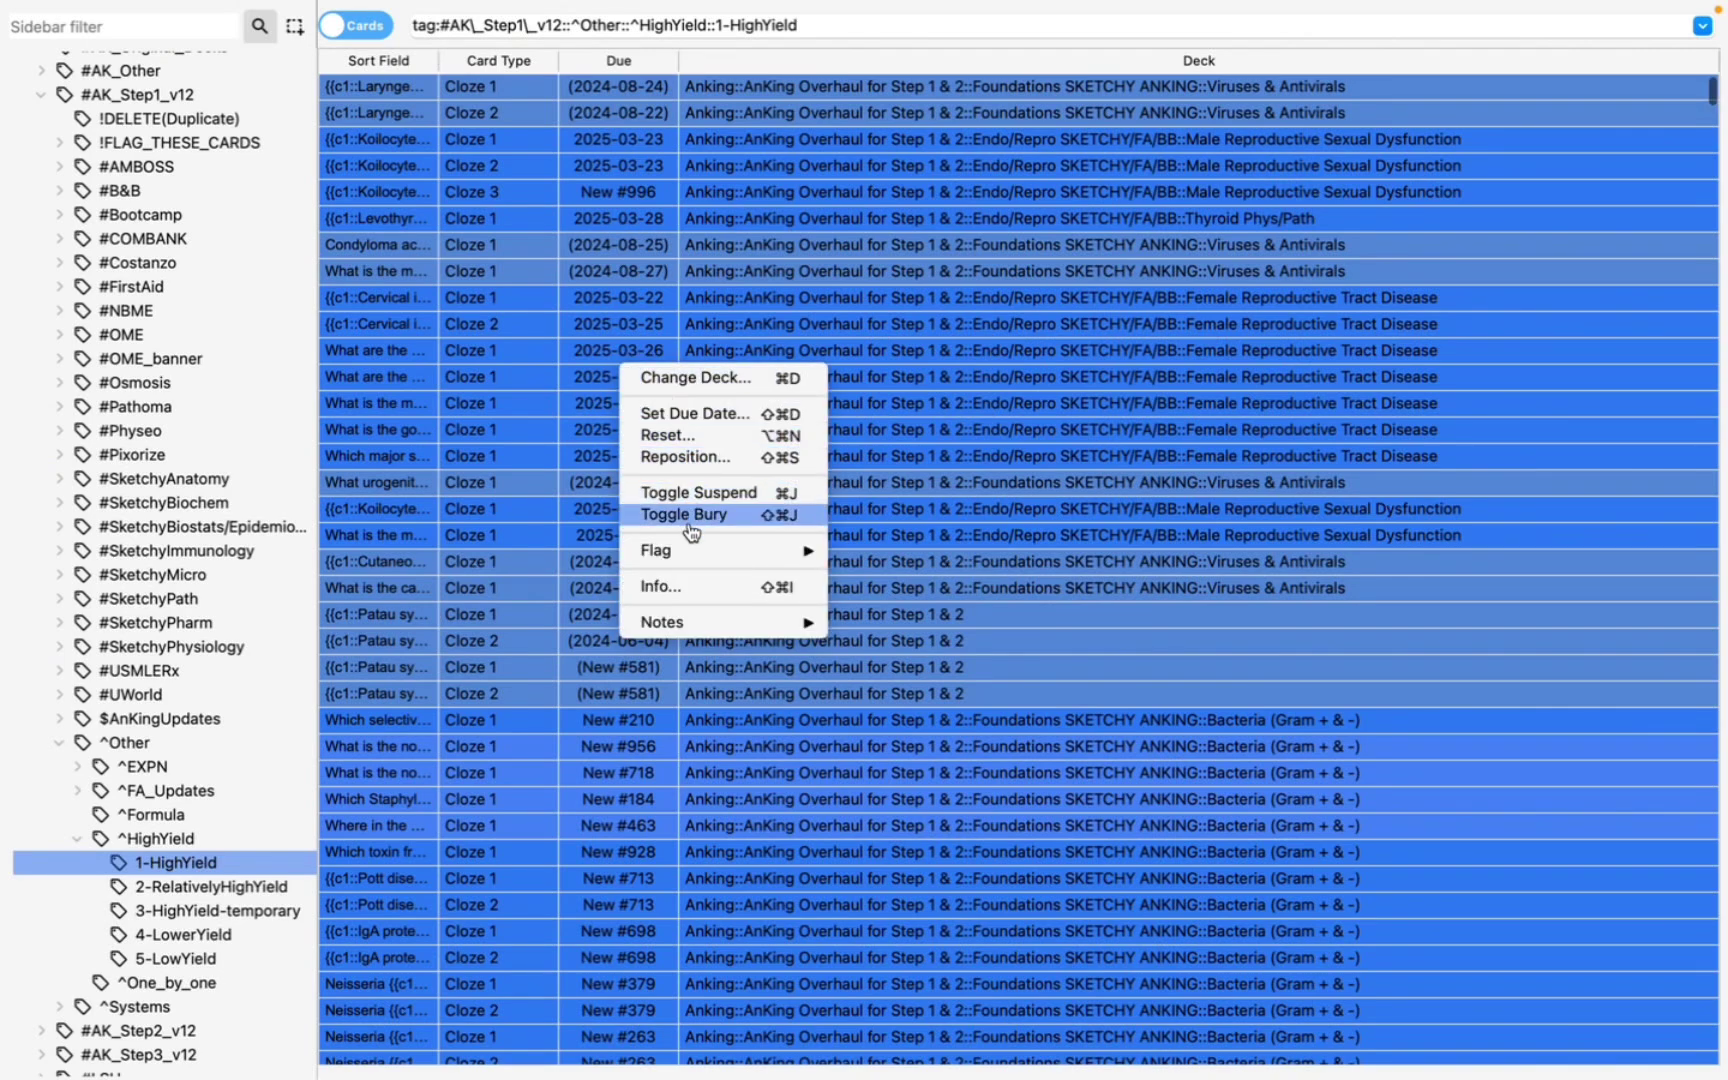
pyautogui.moveTo(691, 551)
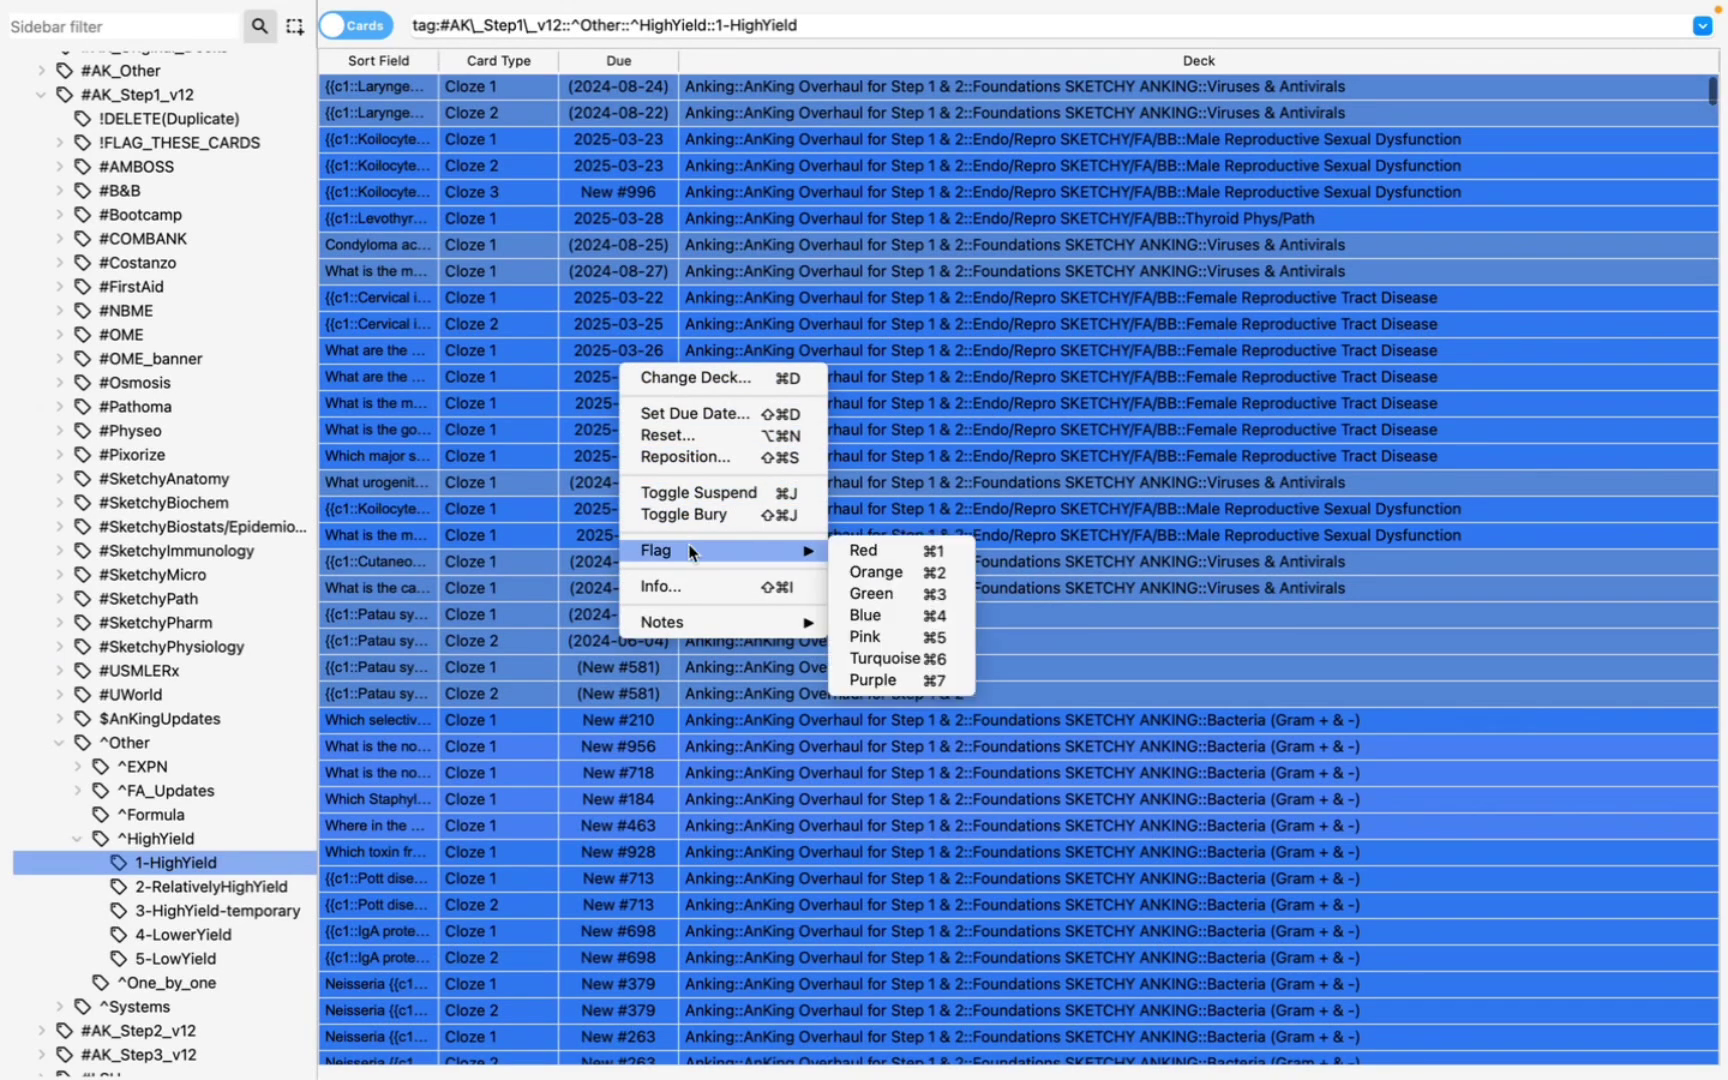
pyautogui.click(877, 561)
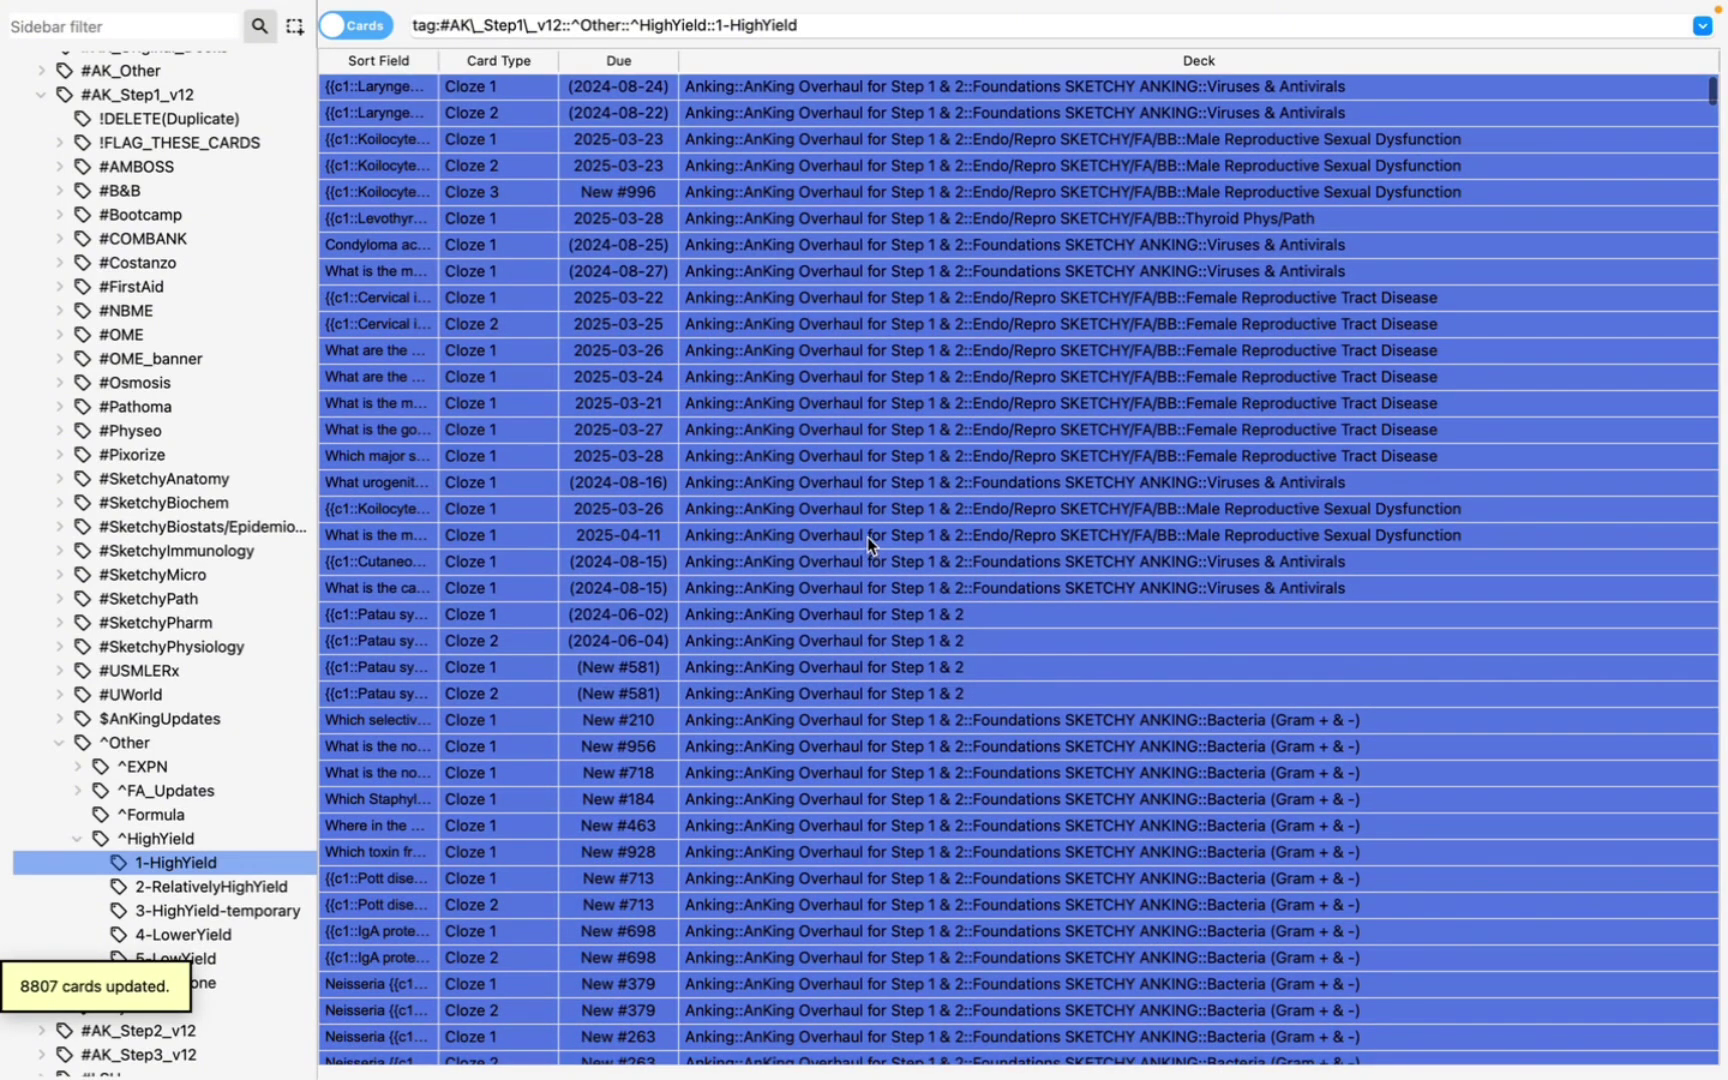
# Inspect one of the newly red-flagged cards
pyautogui.click(867, 537)
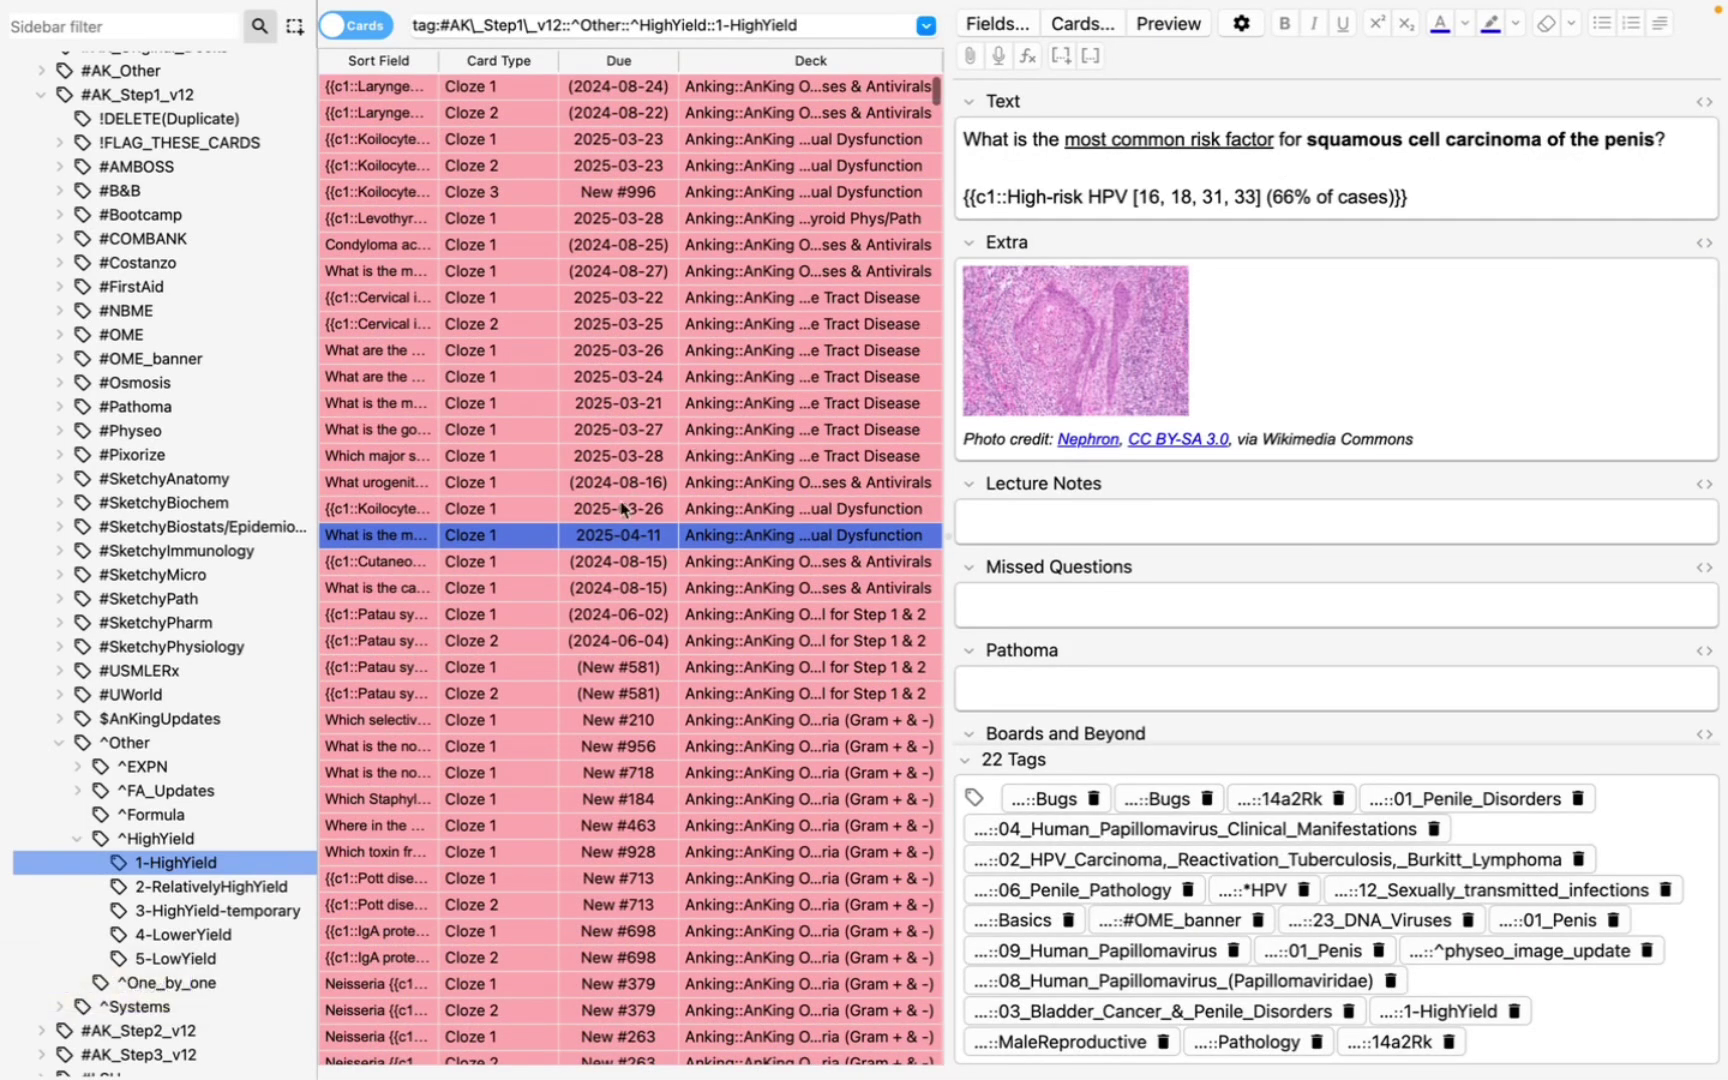
pyautogui.scroll(-20, 688, 432)
pyautogui.scroll(-15, 621, 510)
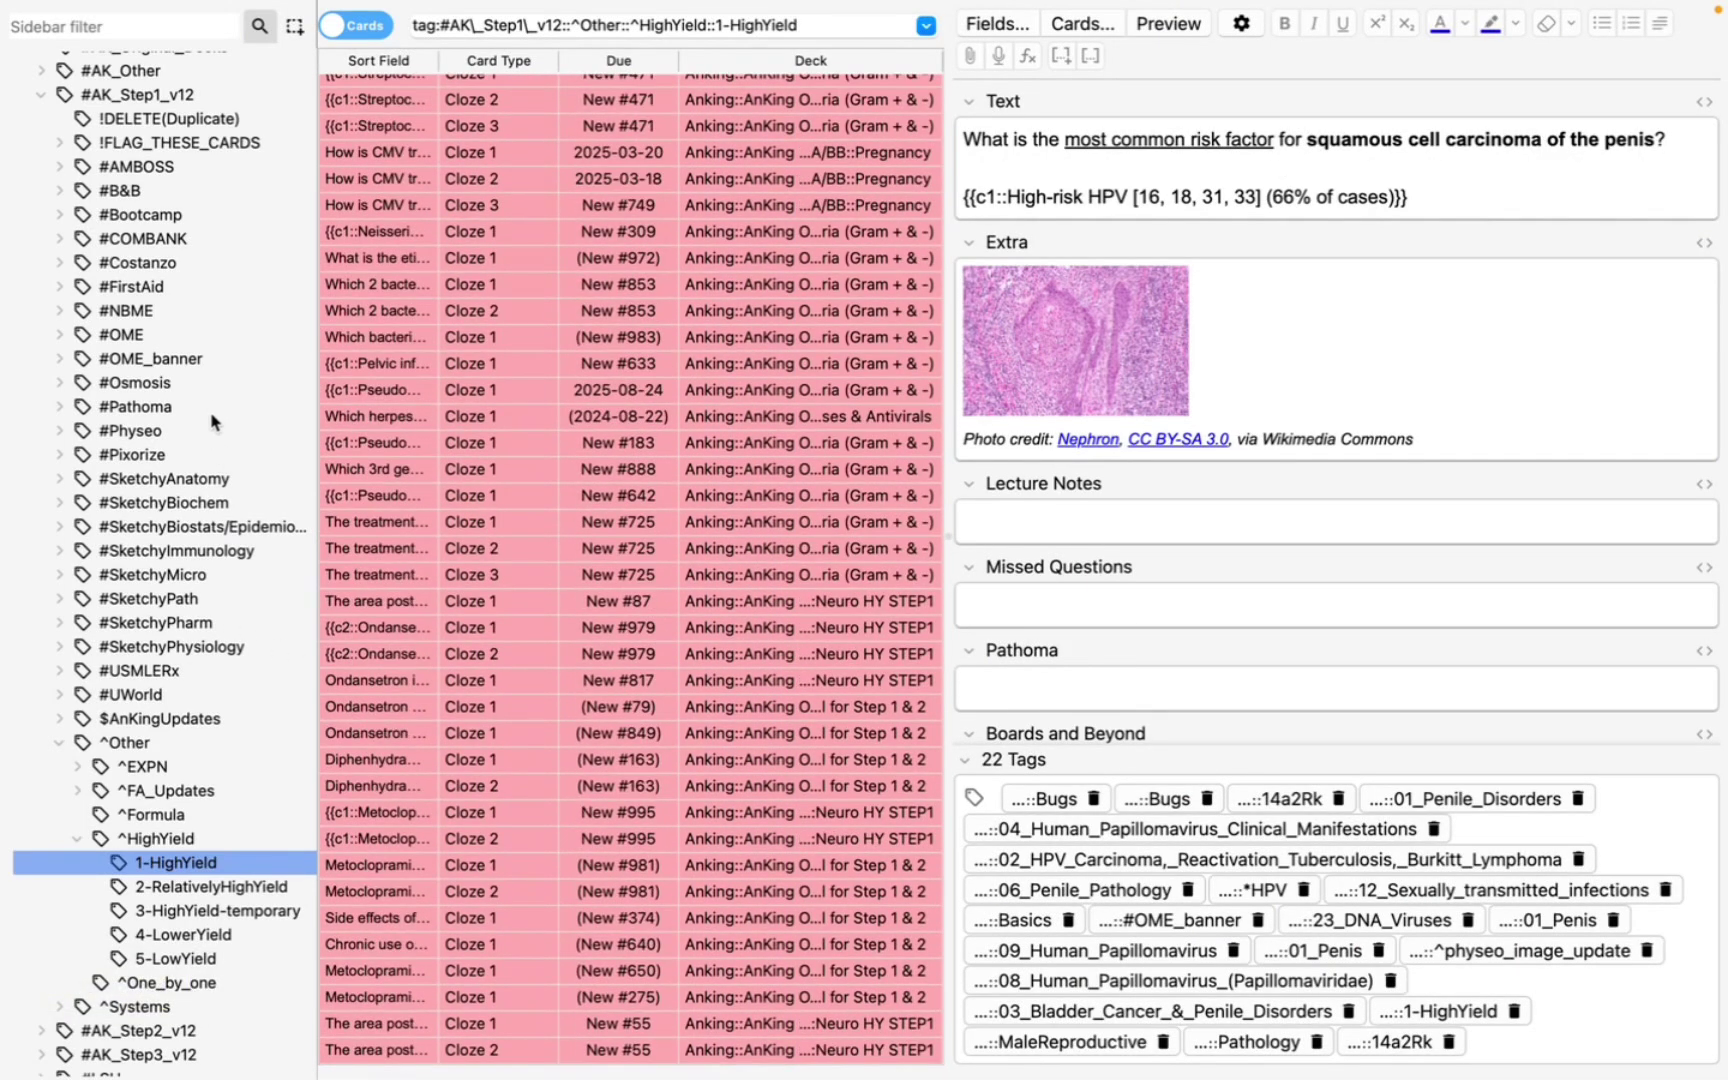
pyautogui.scroll(2, 215, 440)
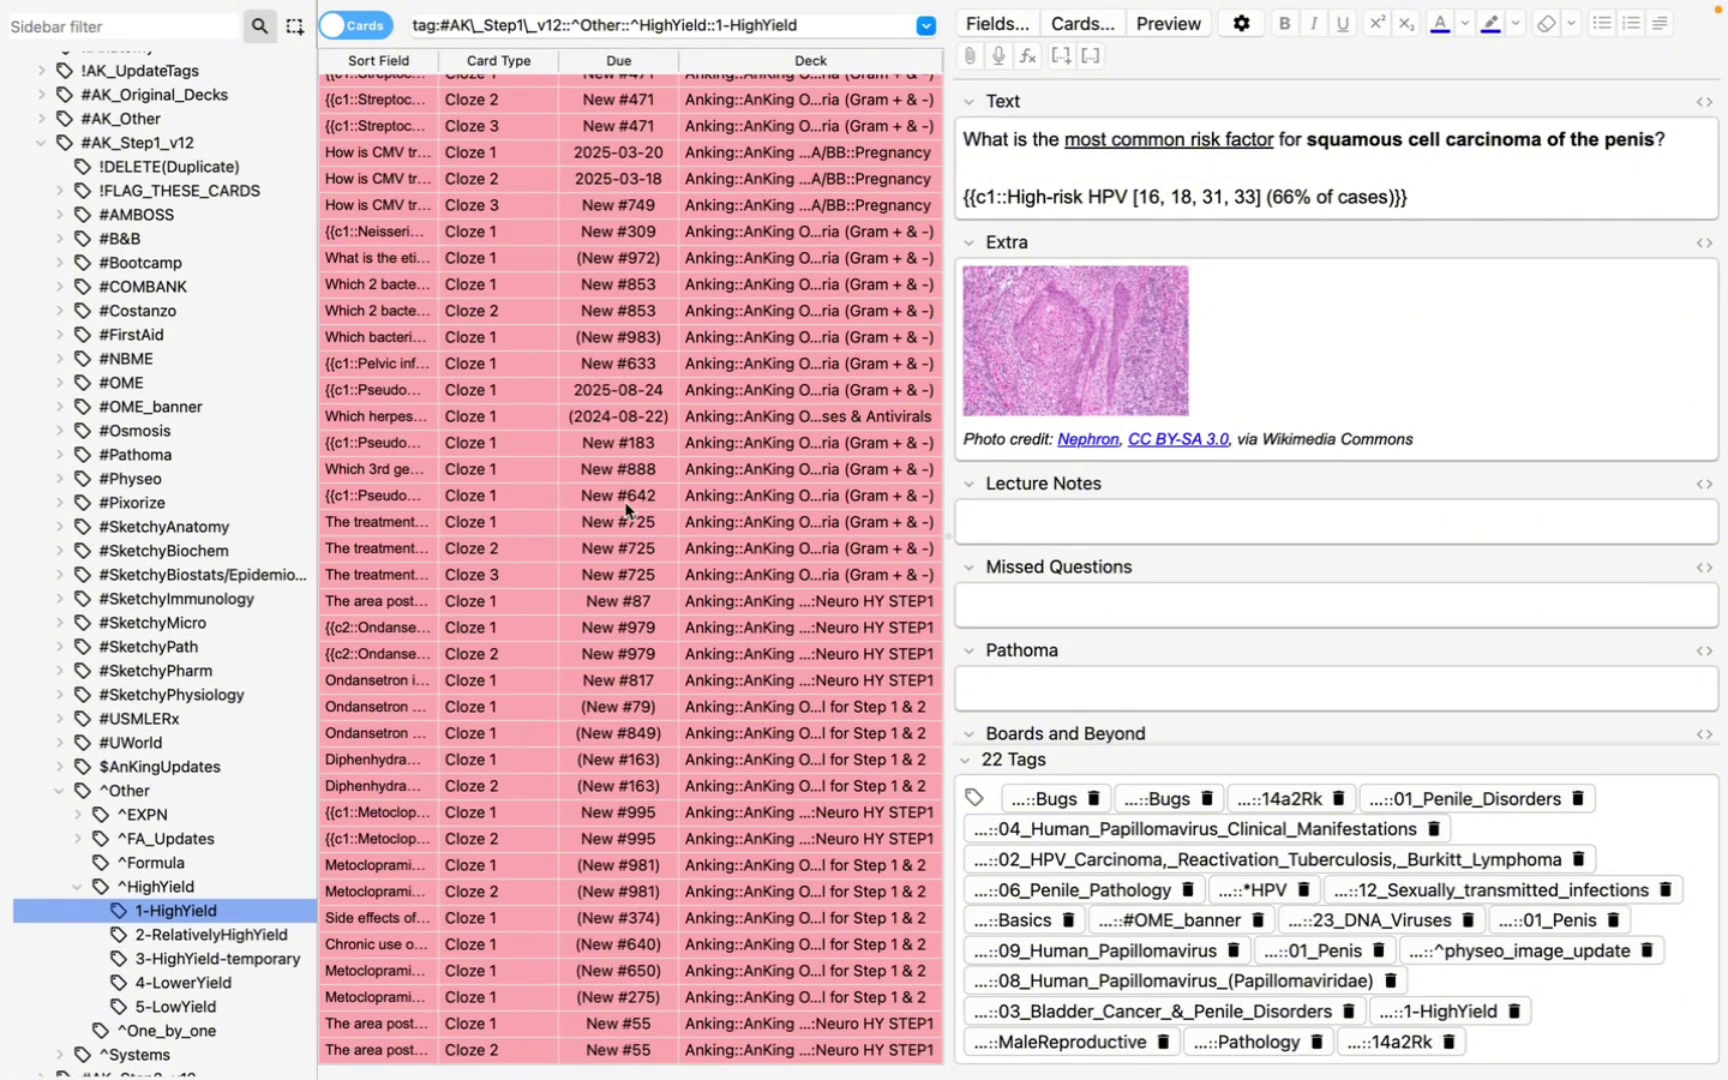
# List the 2-RelativelyHighYield cards, flag all 6872 of them green, and check one card
pyautogui.click(243, 938)
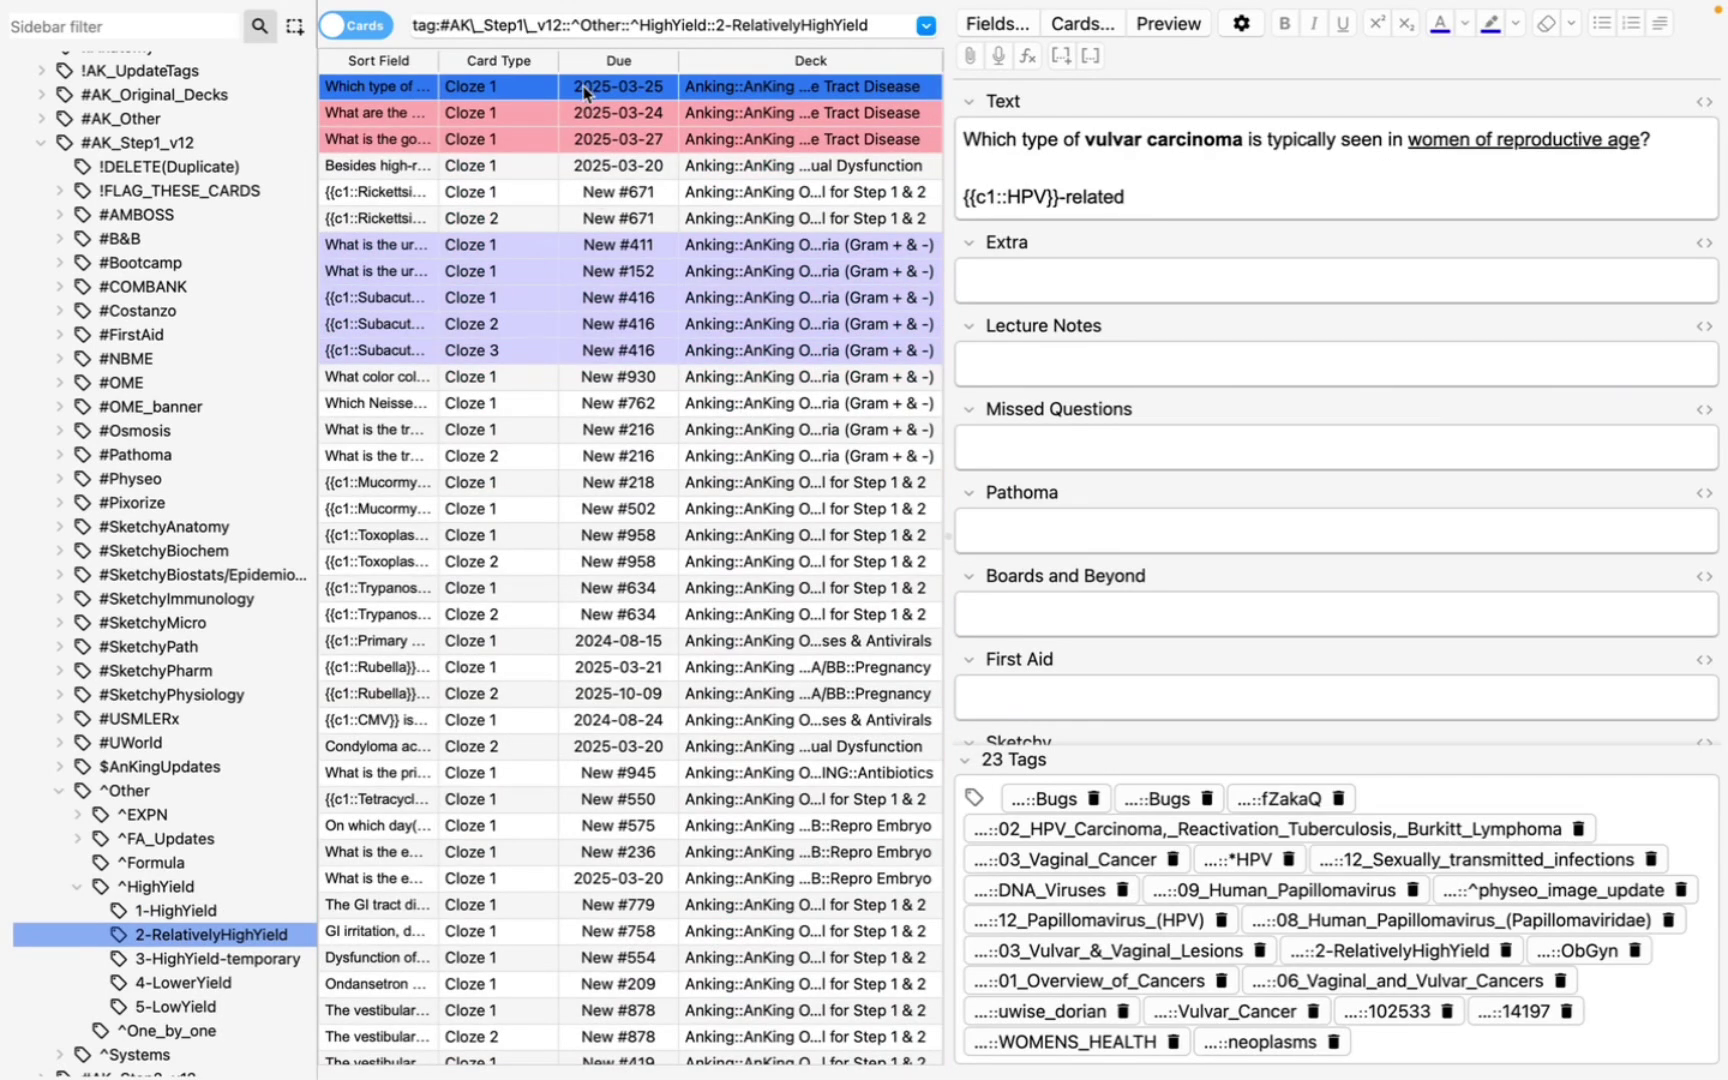
pyautogui.press('super+a')
pyautogui.rightClick(584, 89)
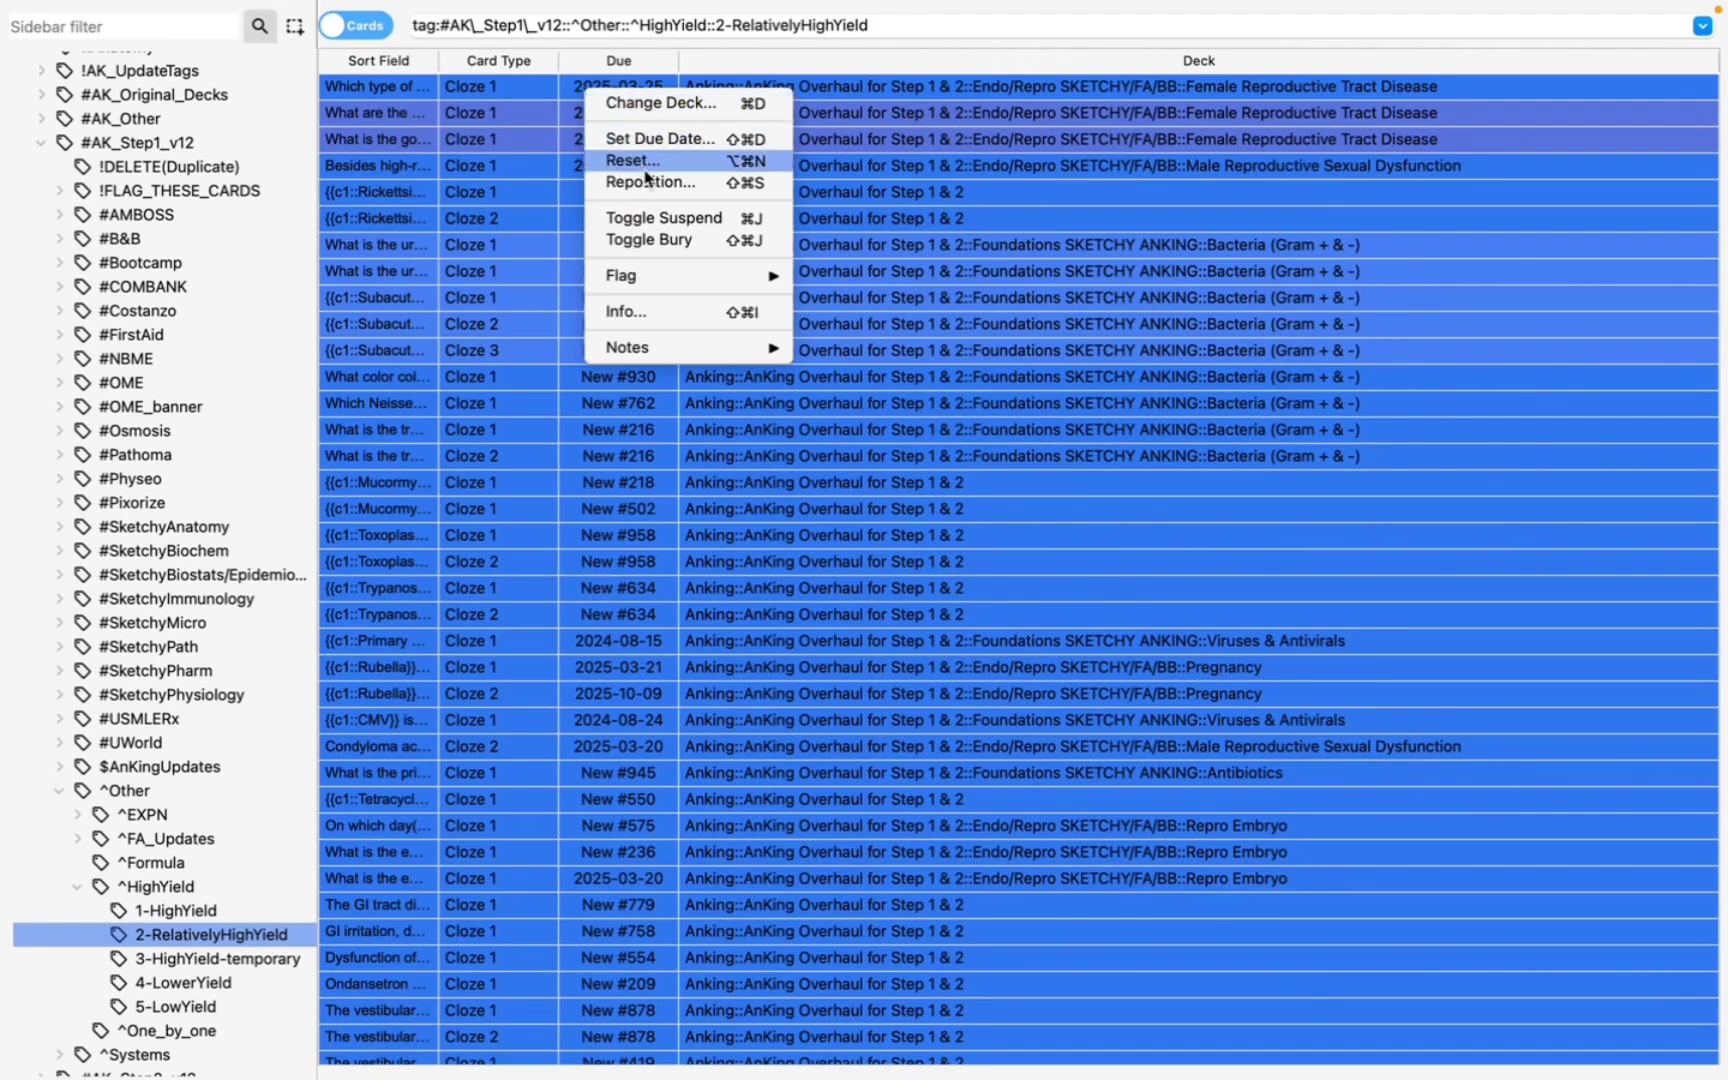
pyautogui.moveTo(660, 278)
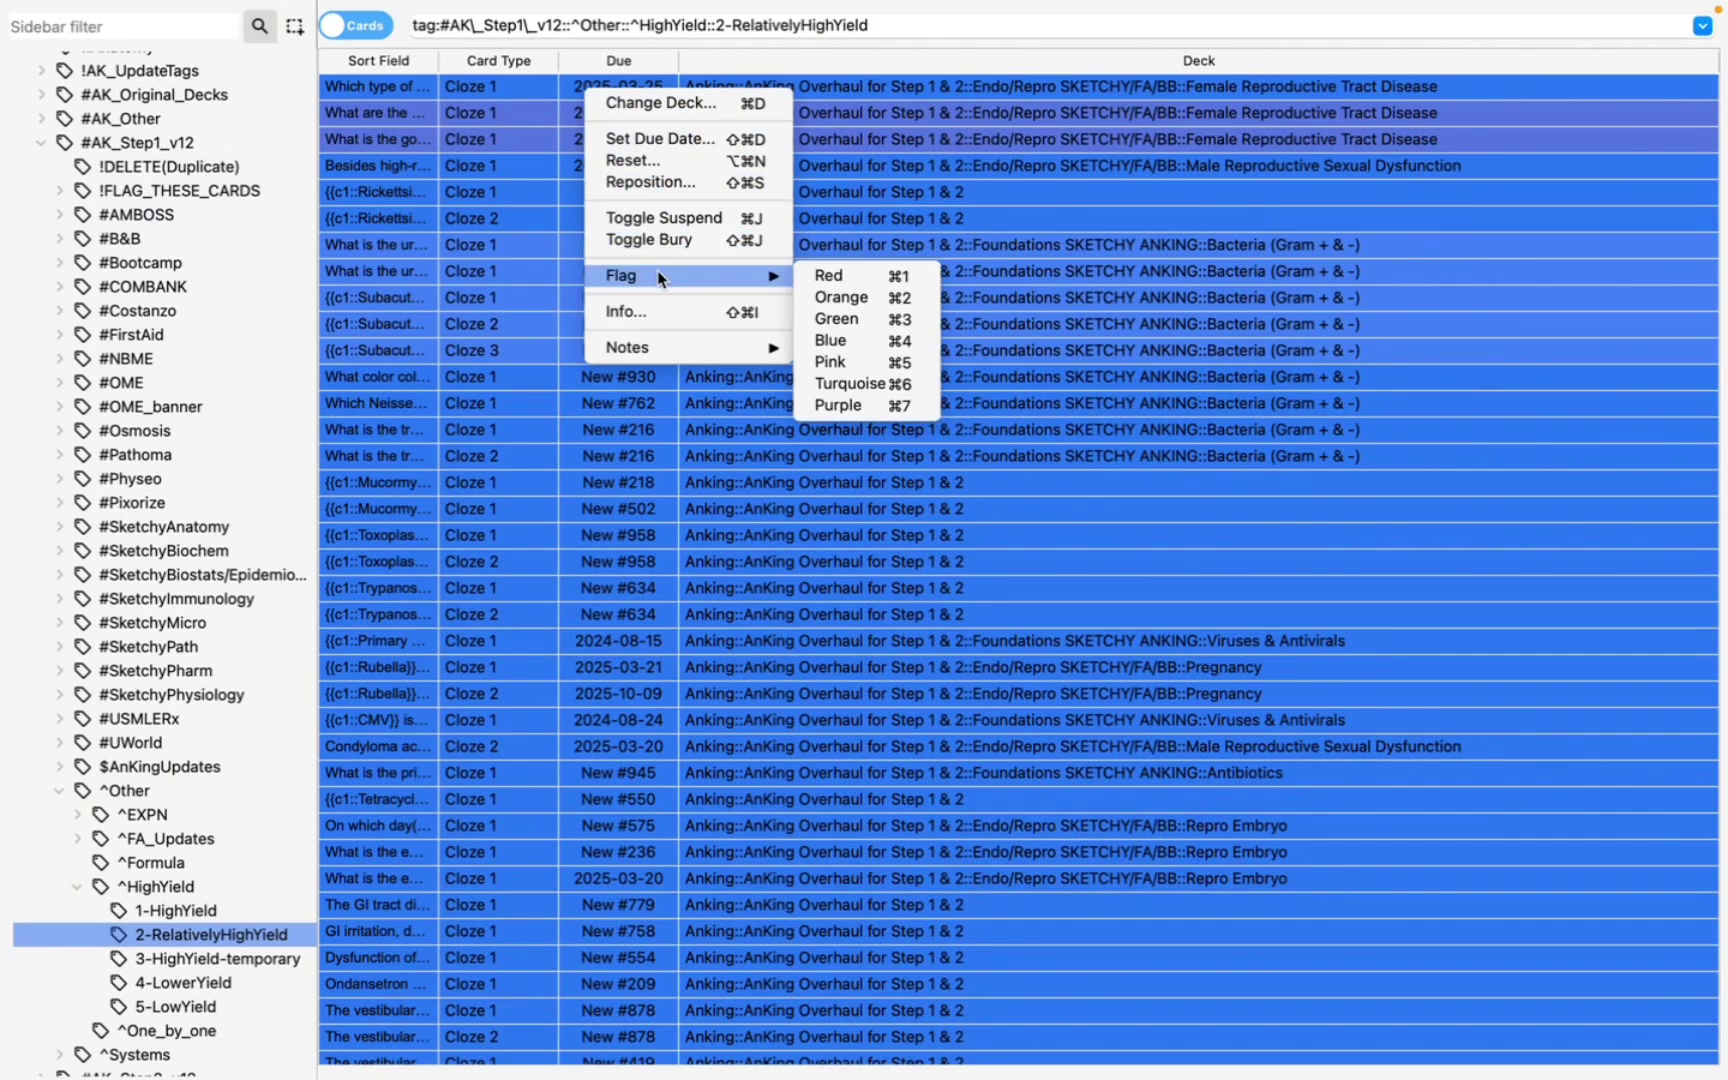
pyautogui.click(848, 319)
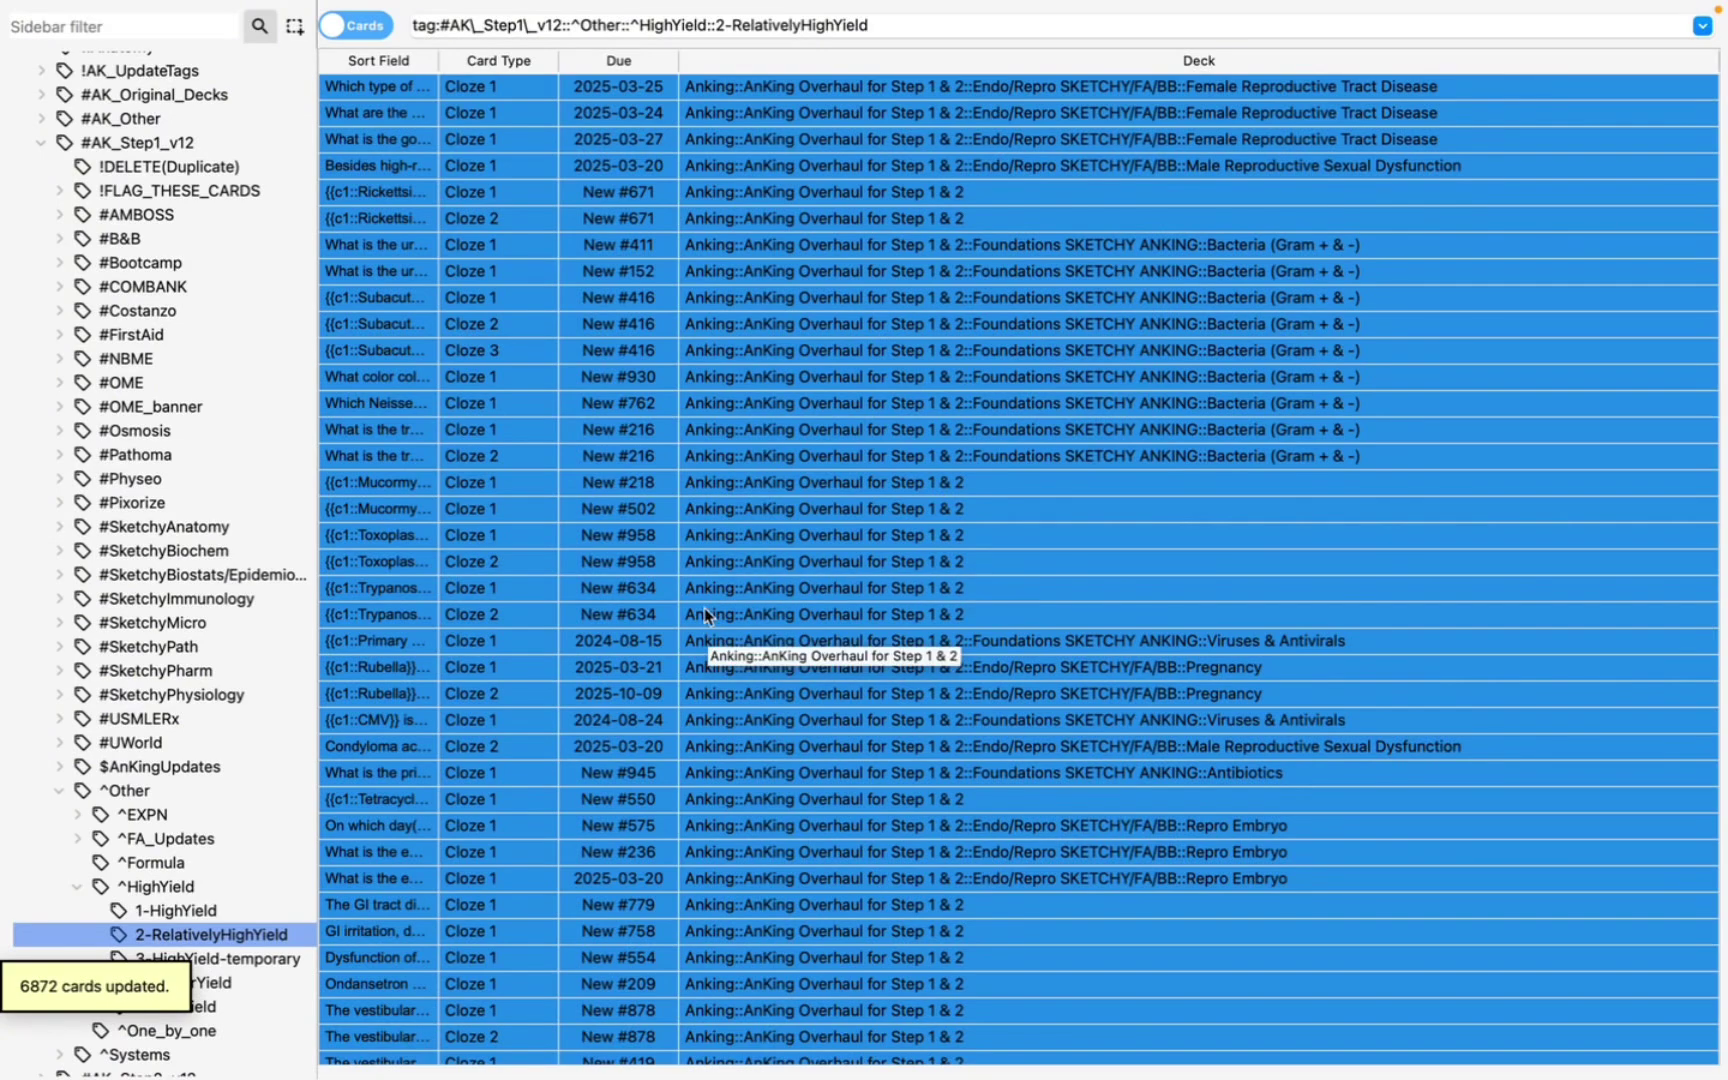
pyautogui.click(733, 537)
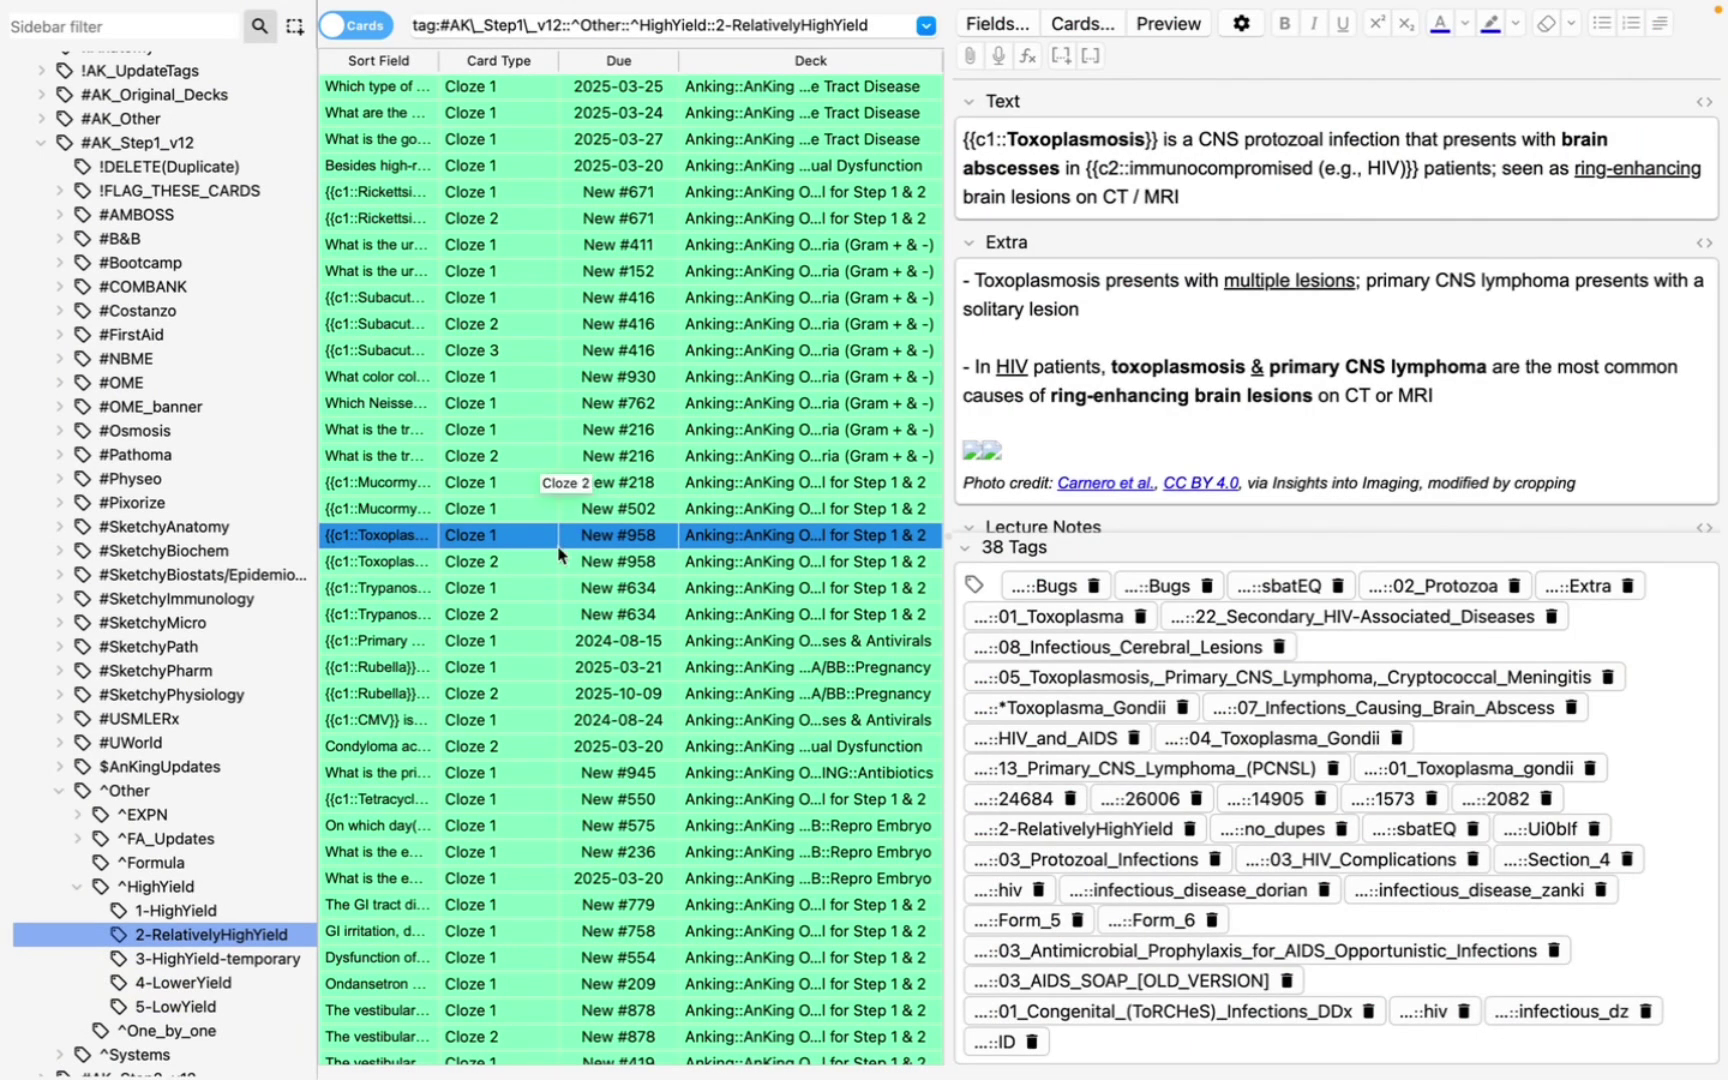
# Expand #Pathoma > 06_WBC in the sidebar and list the cards tagged #Pathoma::06_WBC
pyautogui.scroll(-1, 541, 703)
pyautogui.scroll(1, 541, 703)
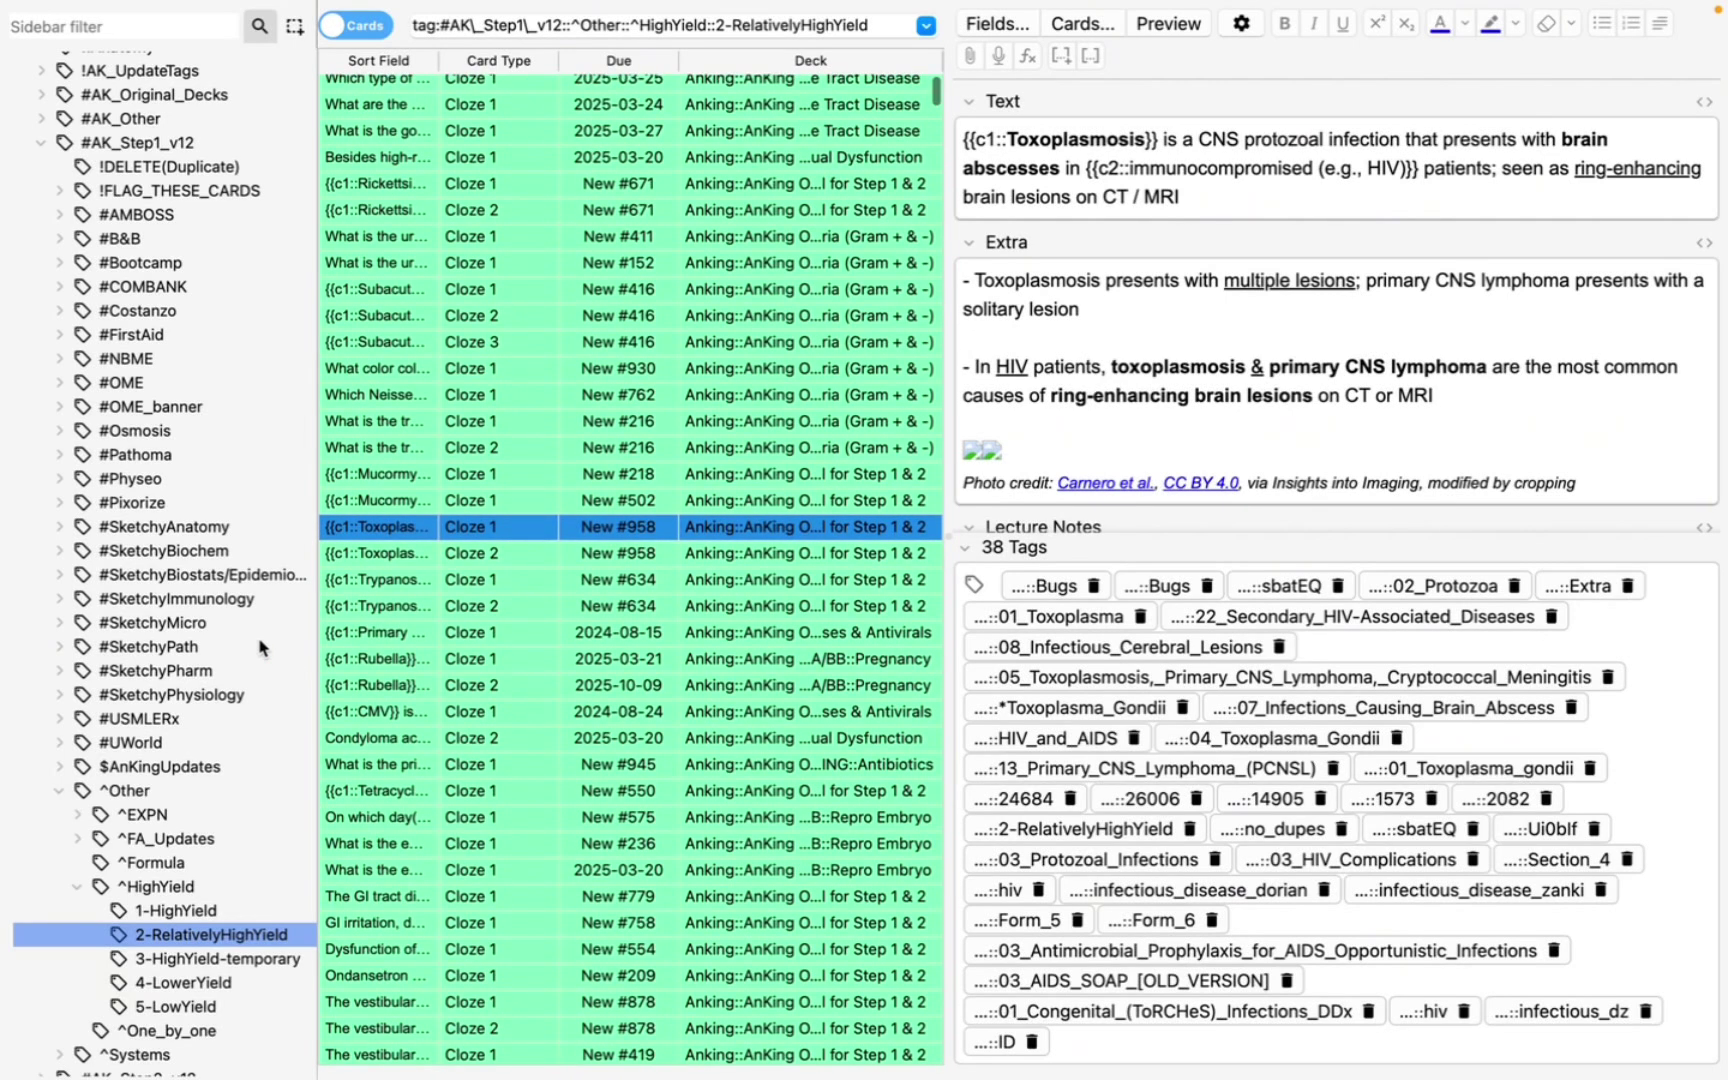
pyautogui.click(60, 455)
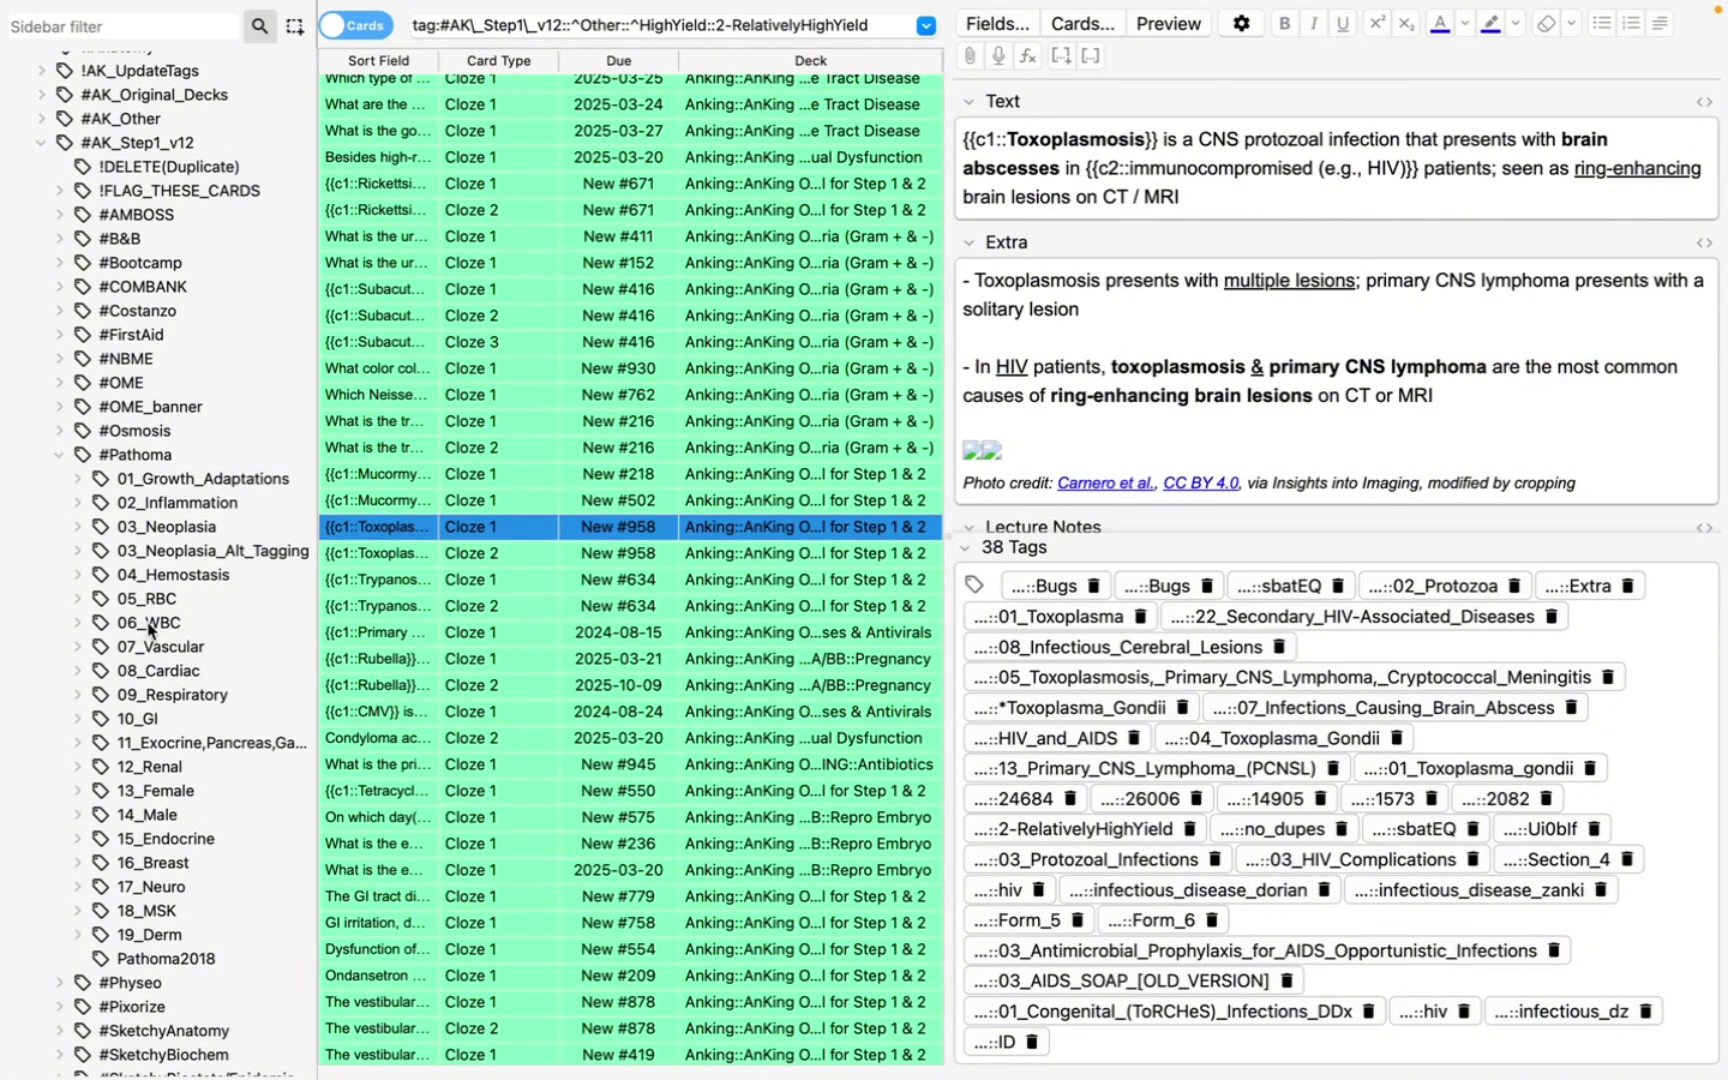
pyautogui.click(79, 623)
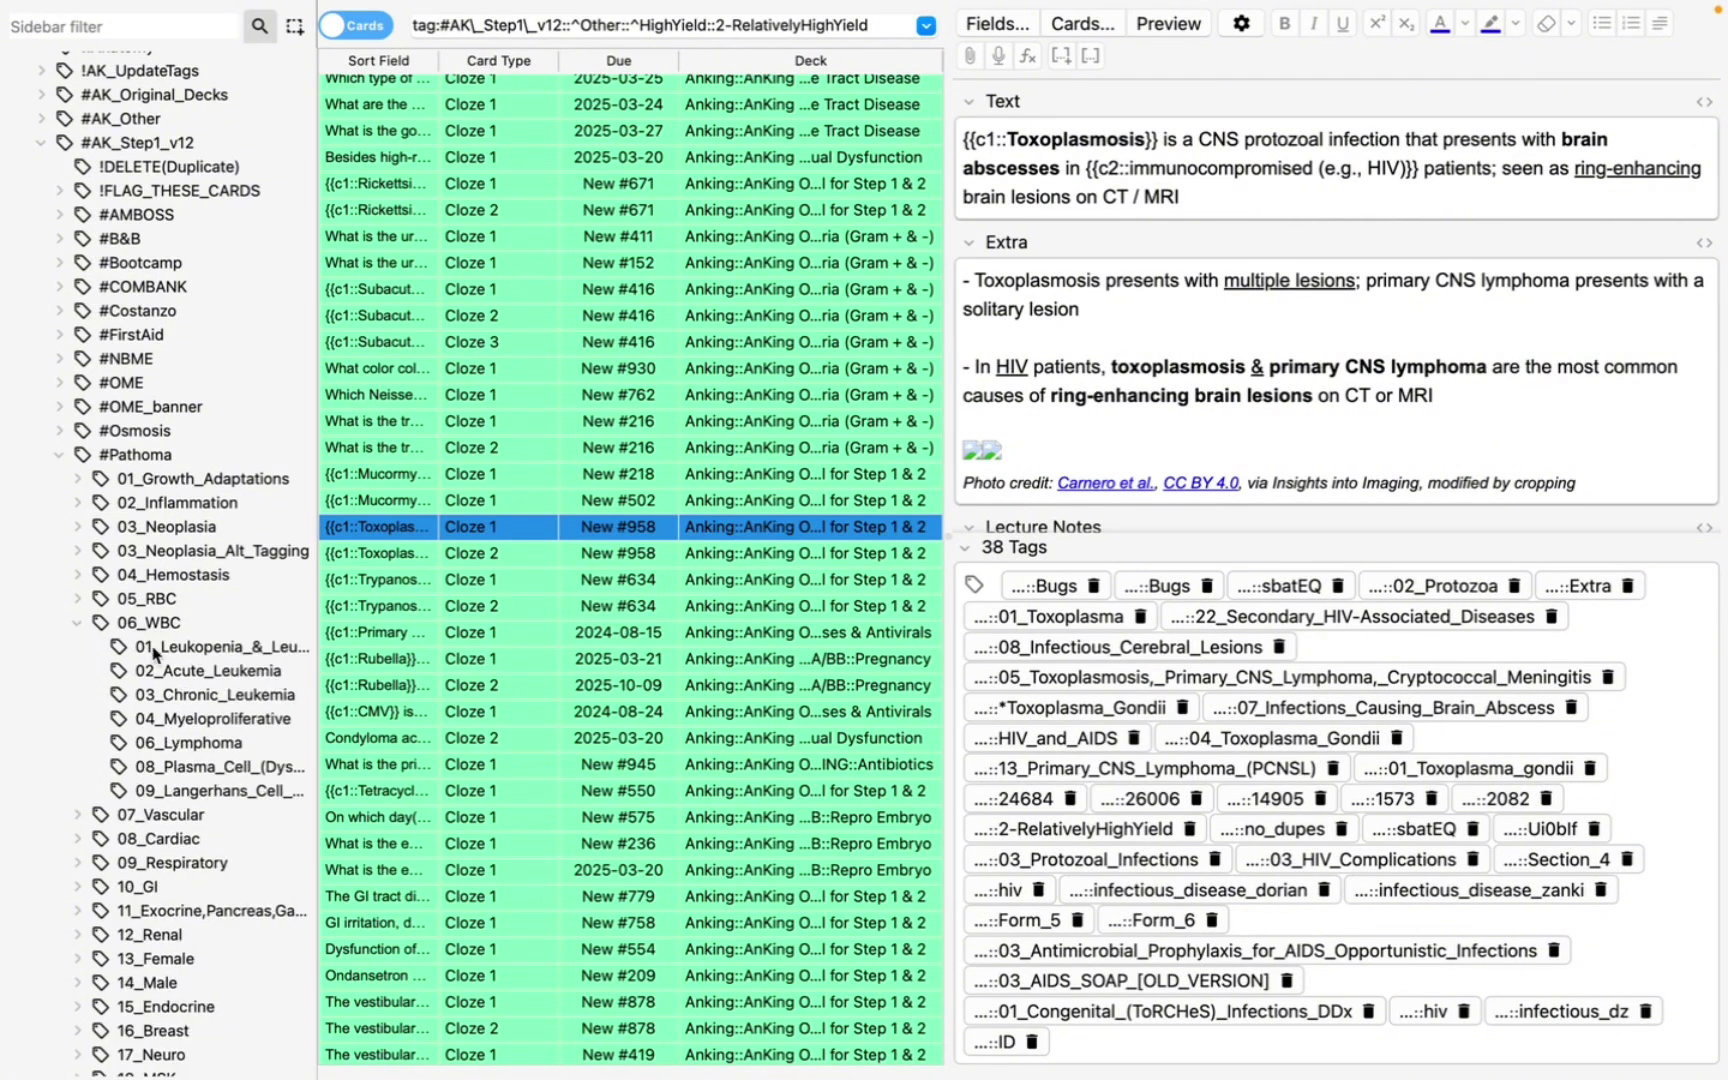
pyautogui.click(229, 619)
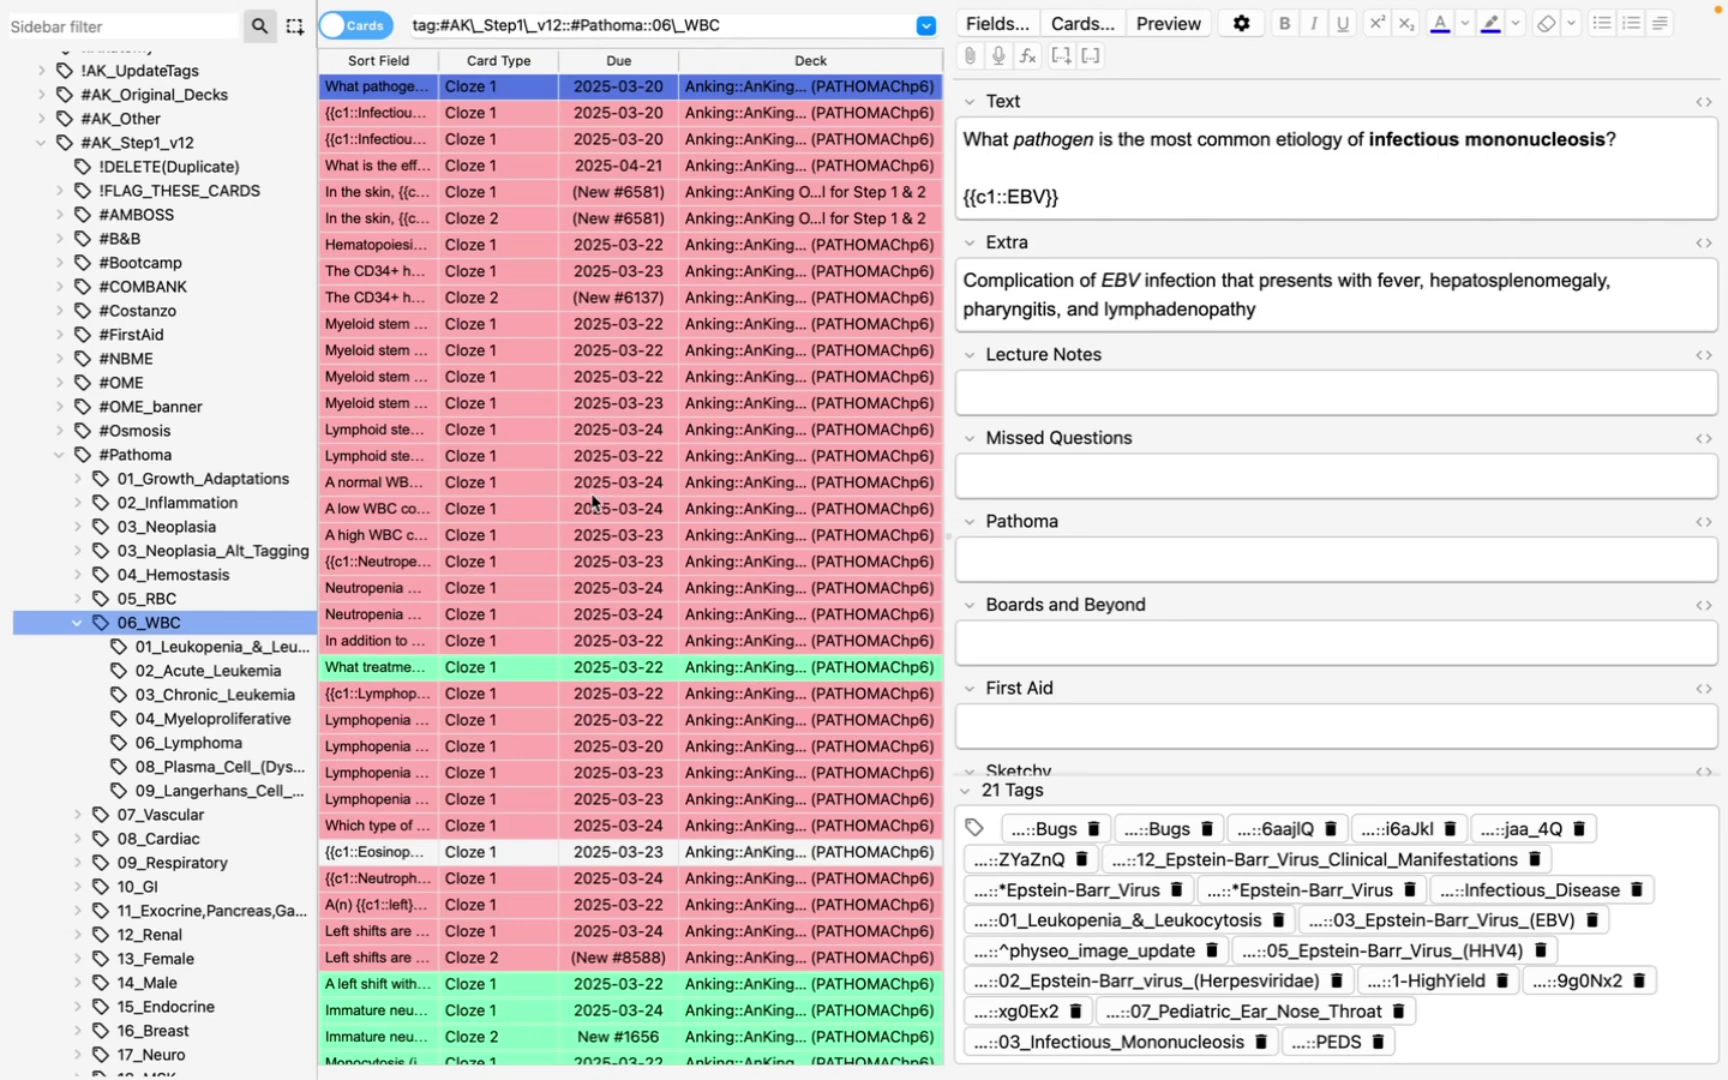
pyautogui.scroll(-3, 593, 502)
pyautogui.scroll(-15, 593, 502)
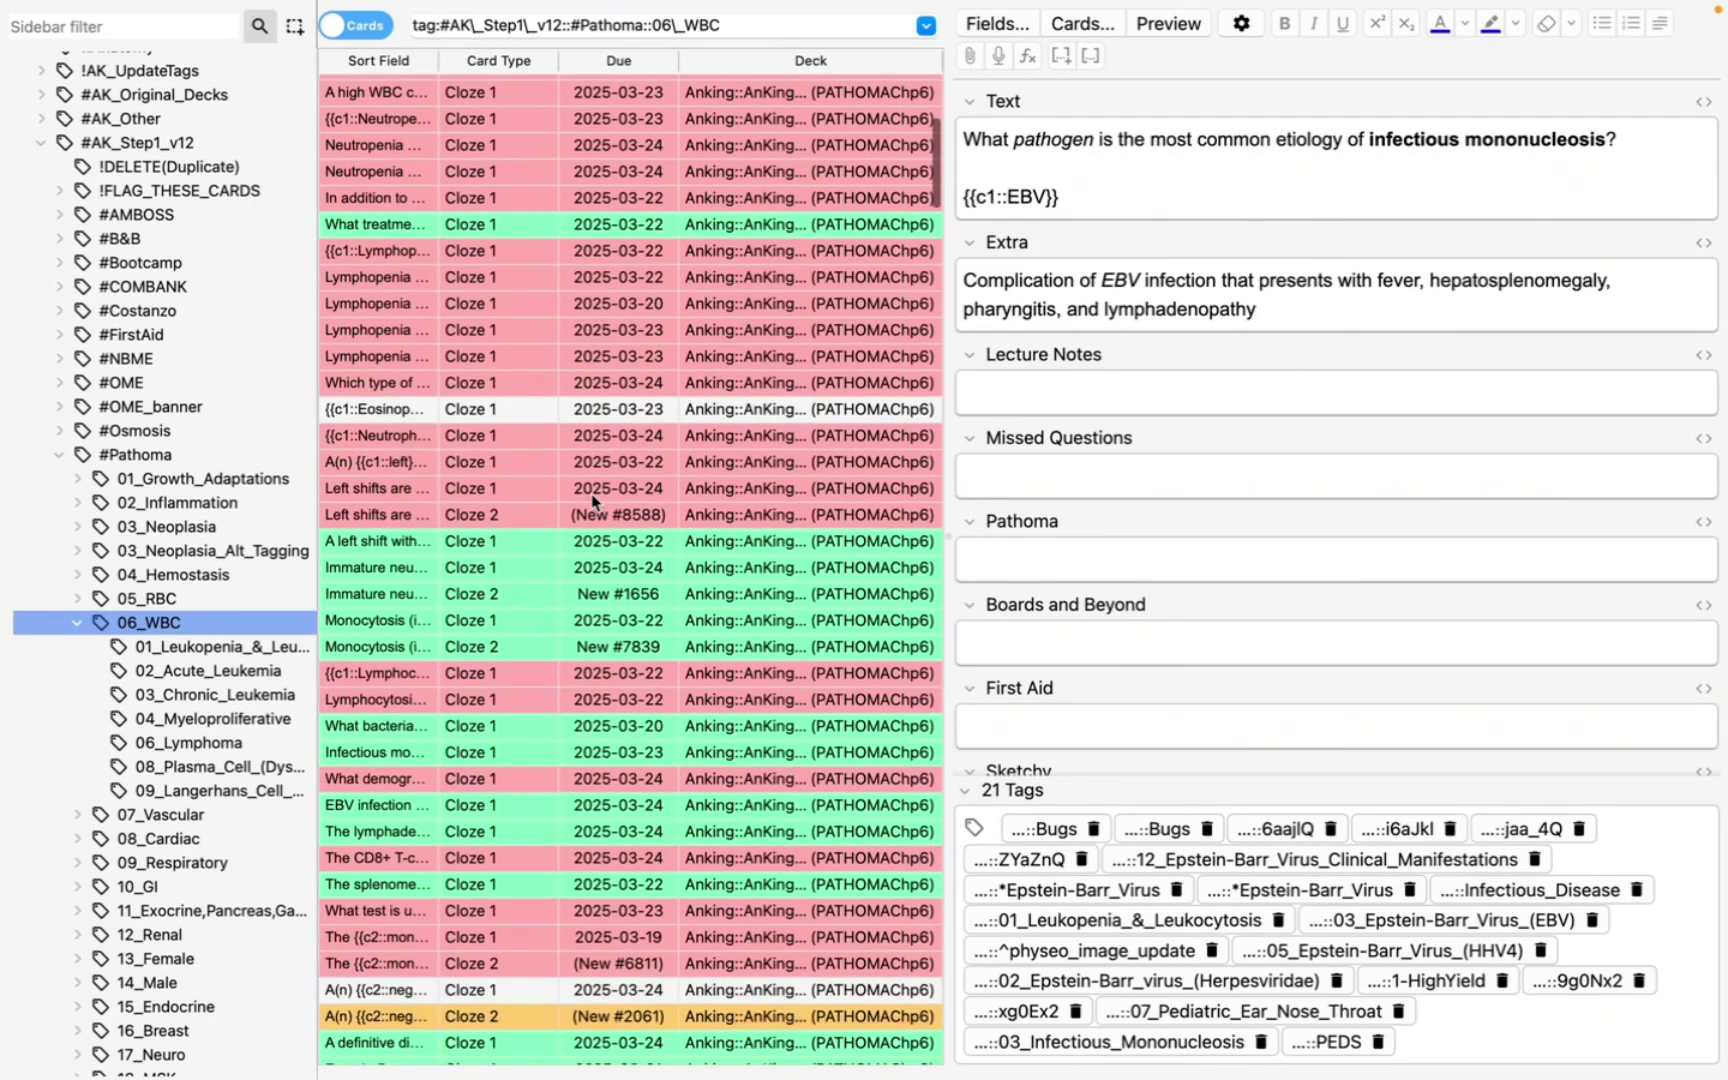
pyautogui.scroll(18, 593, 502)
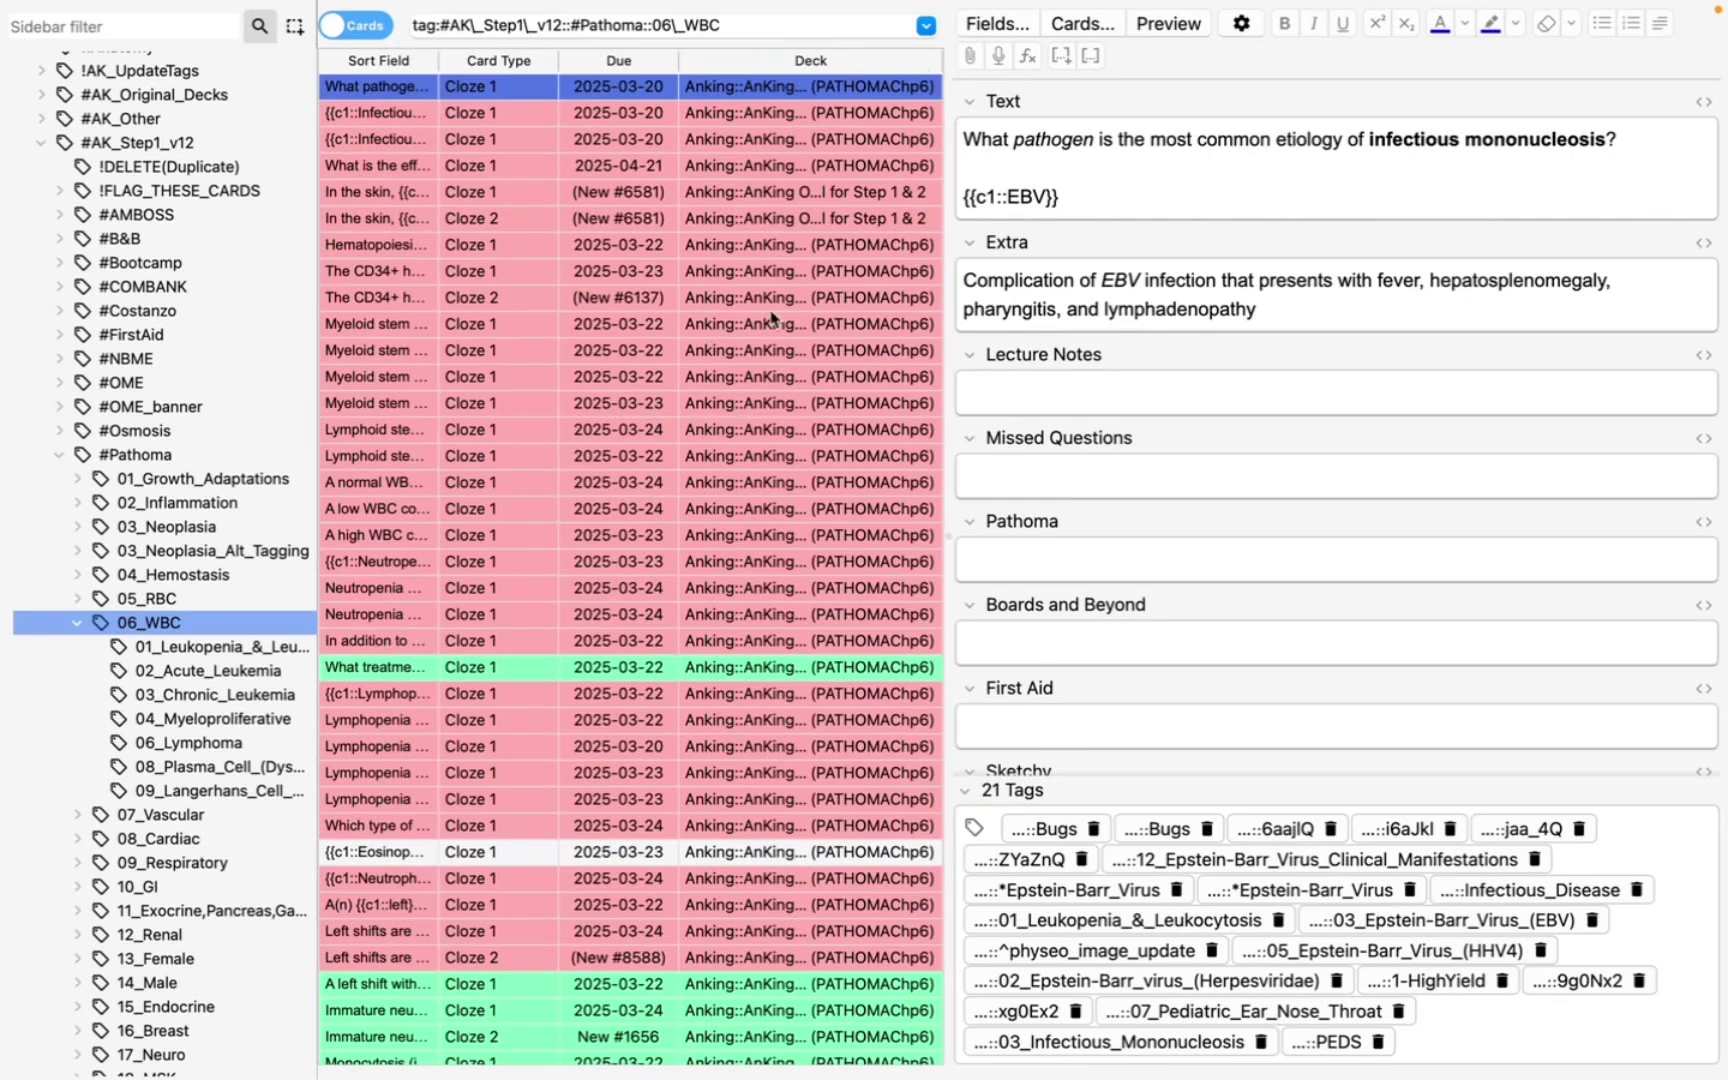
pyautogui.scroll(-2, 760, 380)
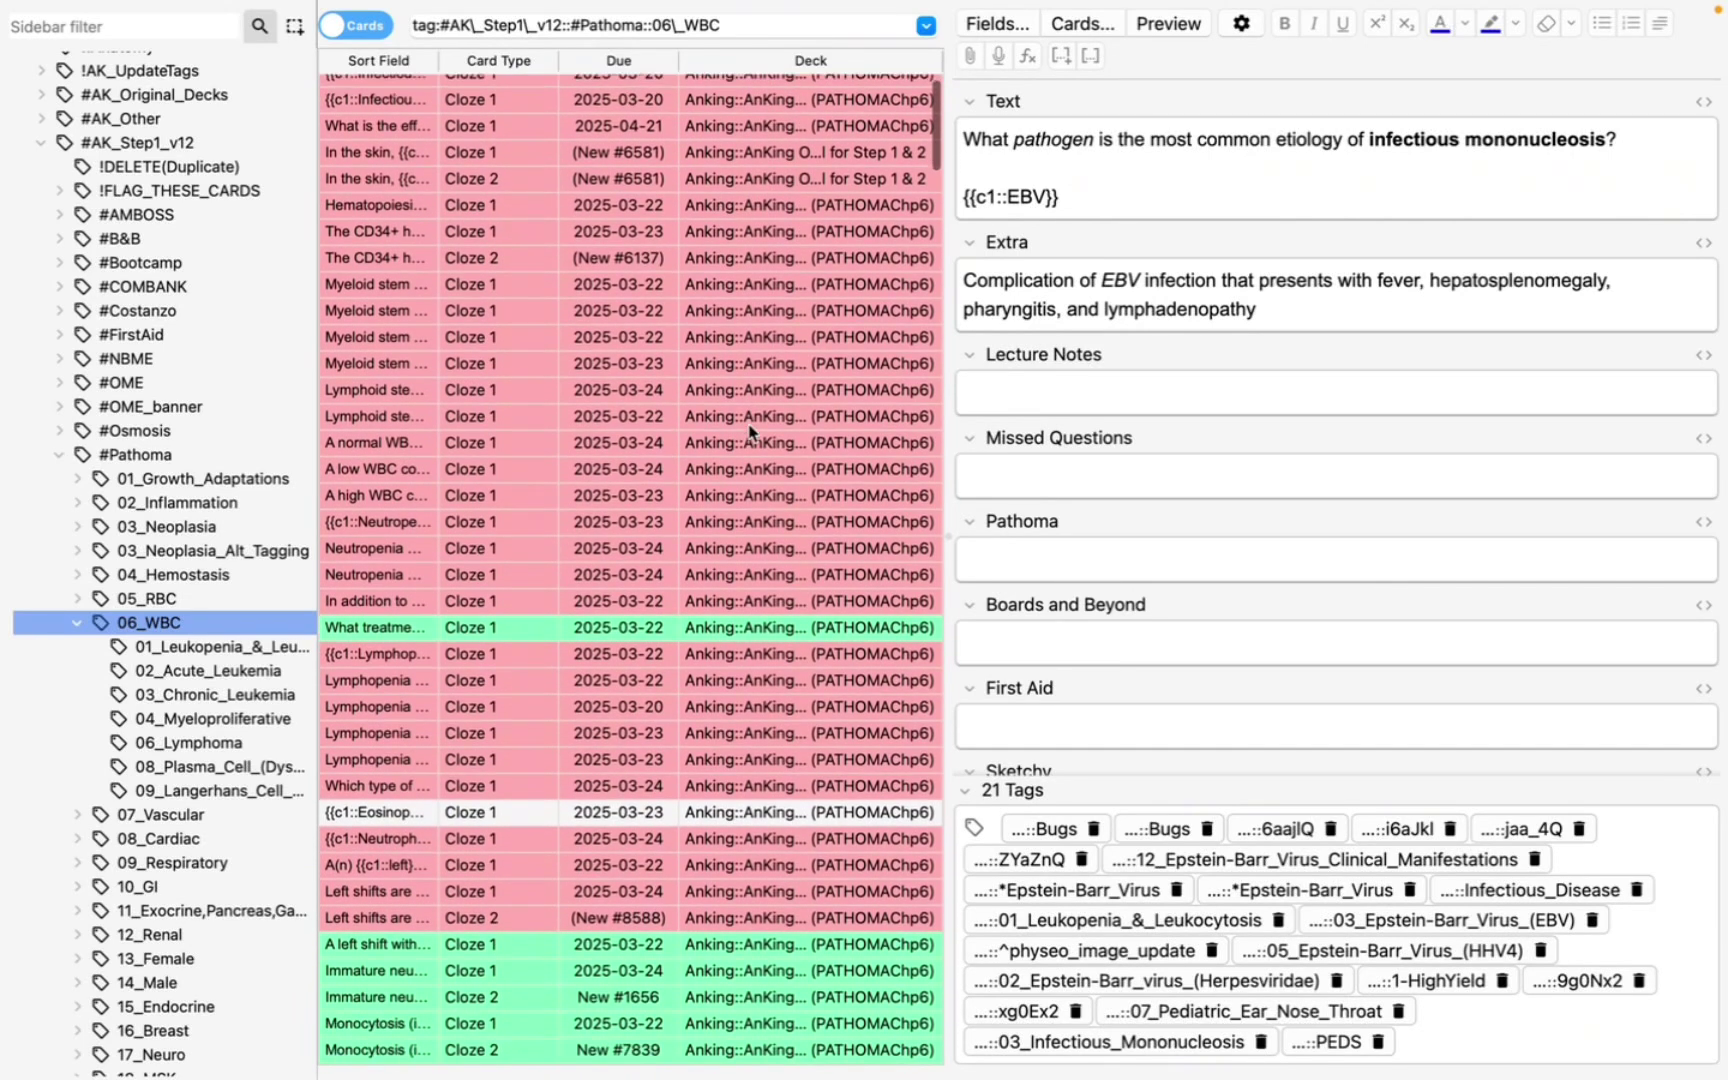
pyautogui.scroll(-20, 750, 432)
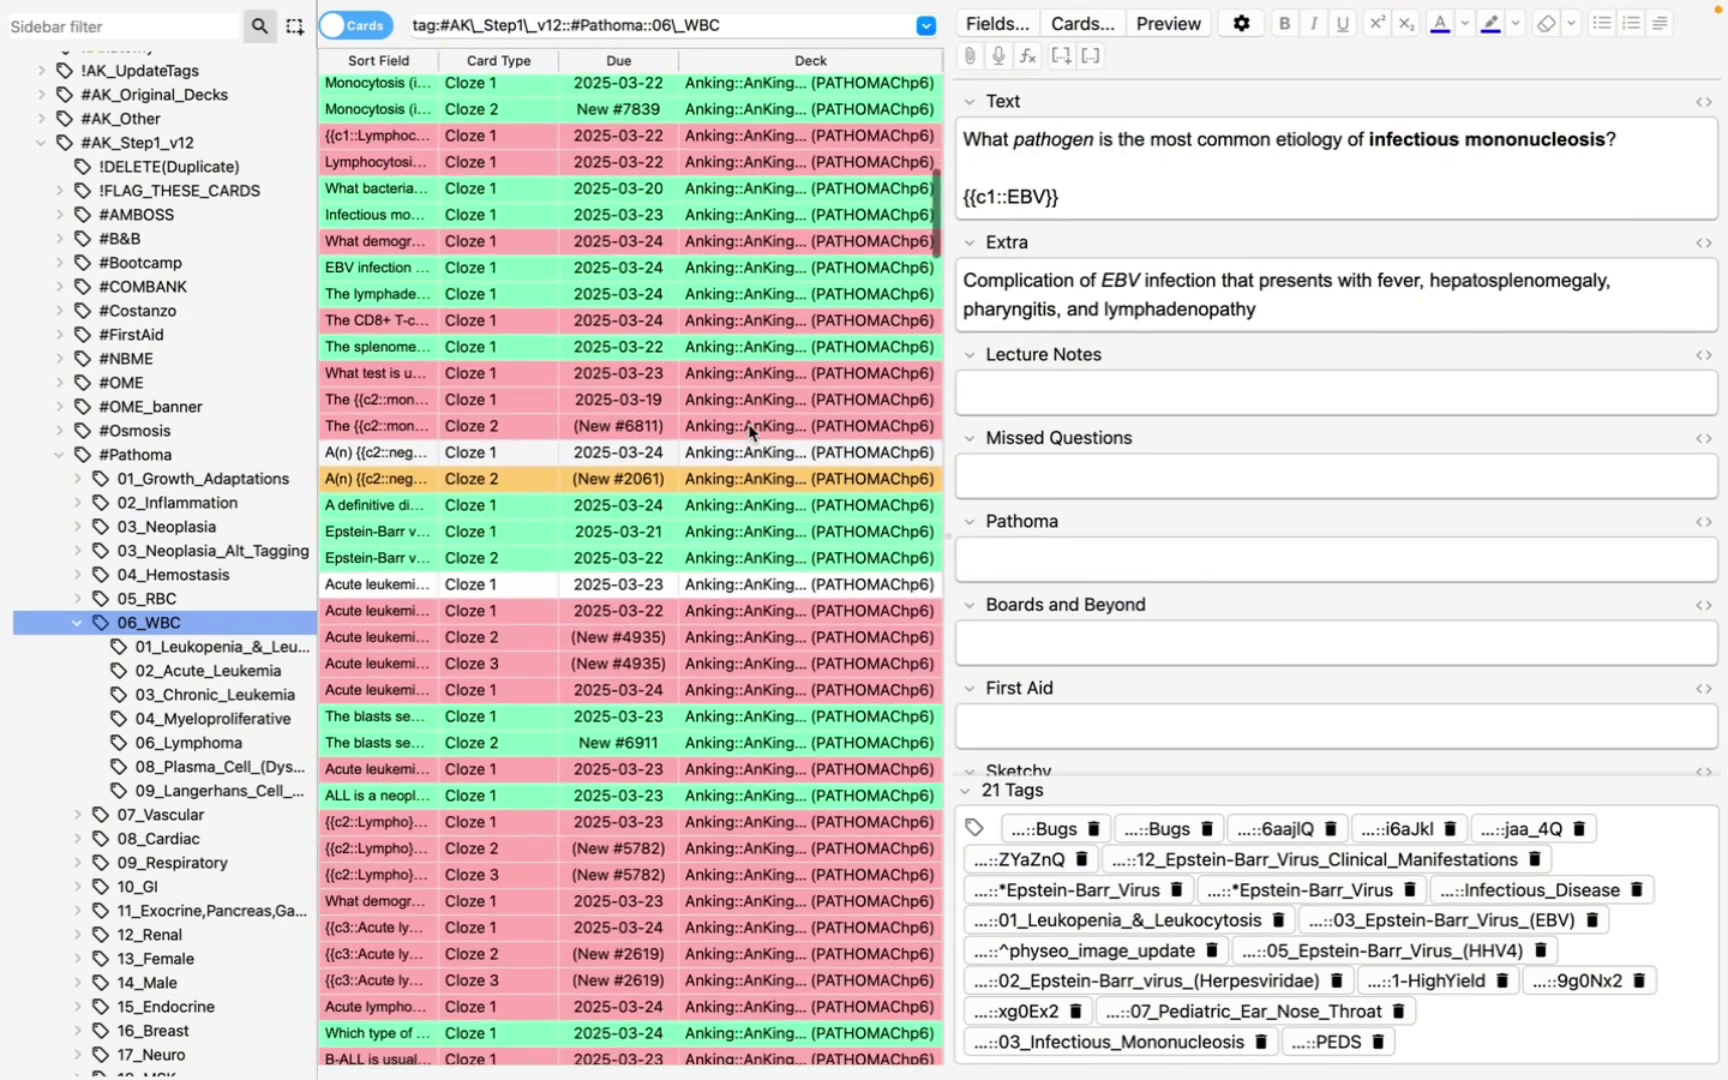
pyautogui.scroll(-20, 752, 432)
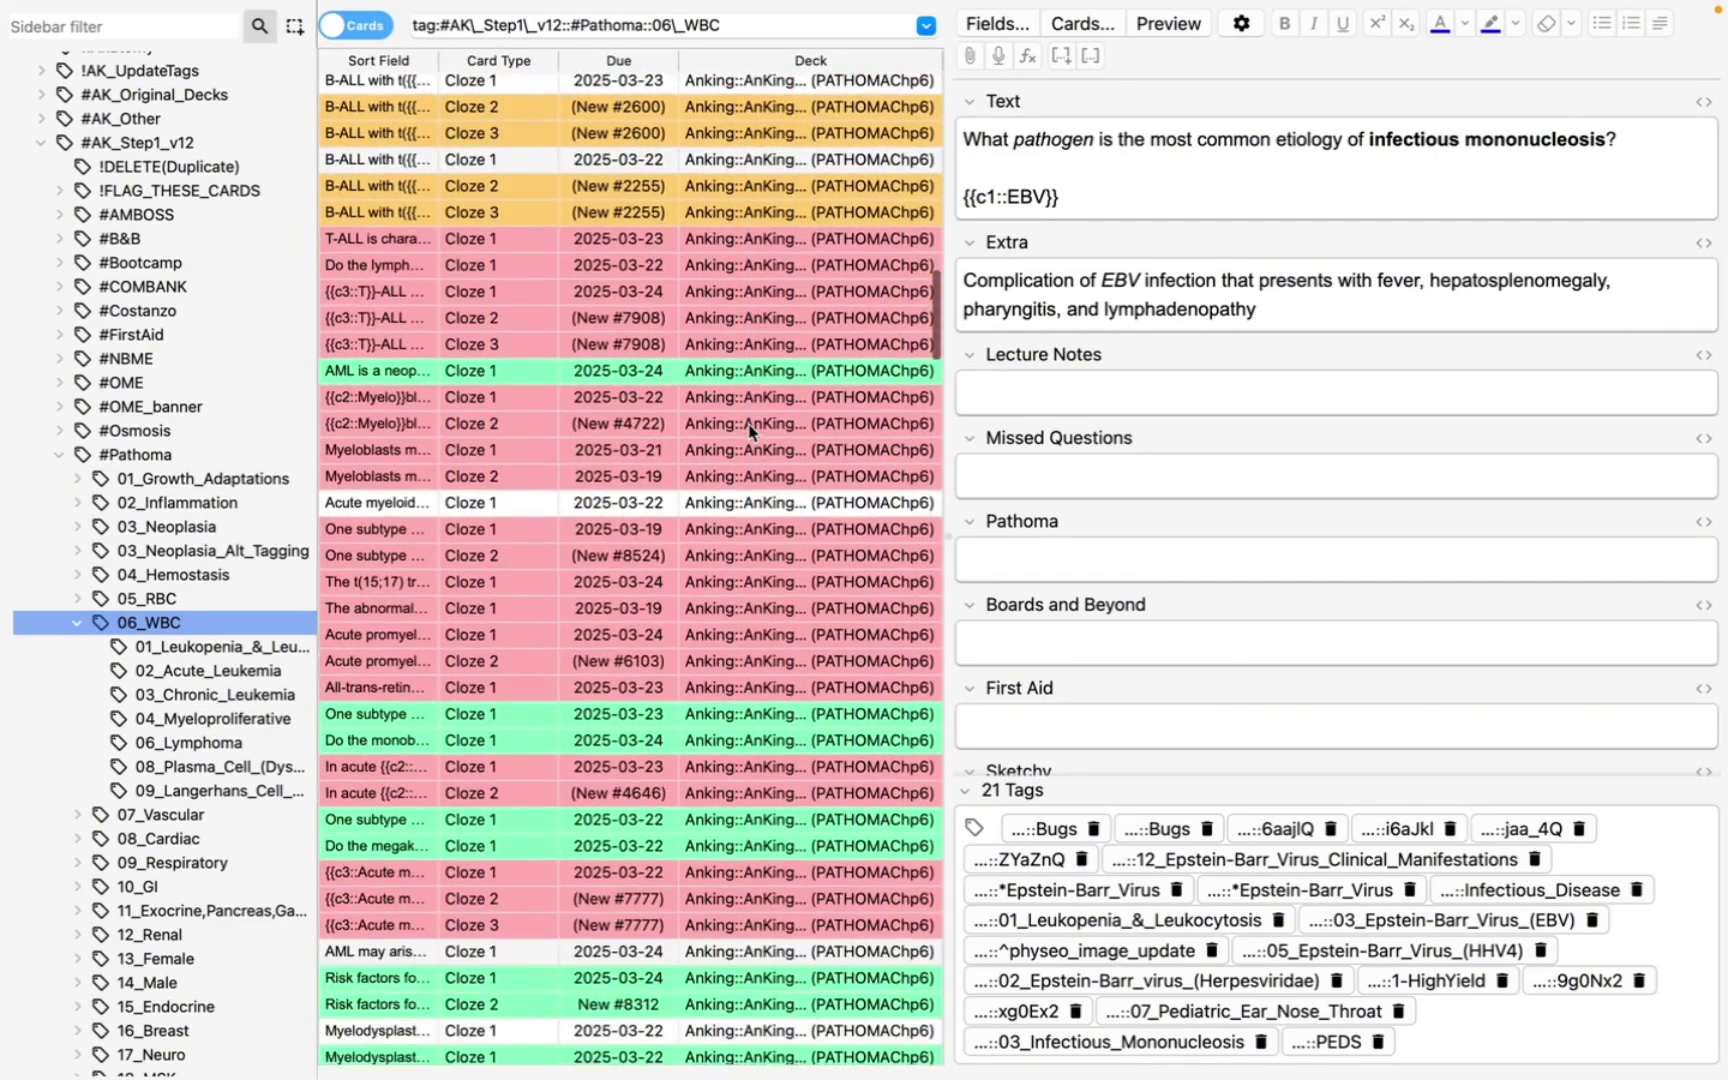
pyautogui.scroll(-20, 751, 432)
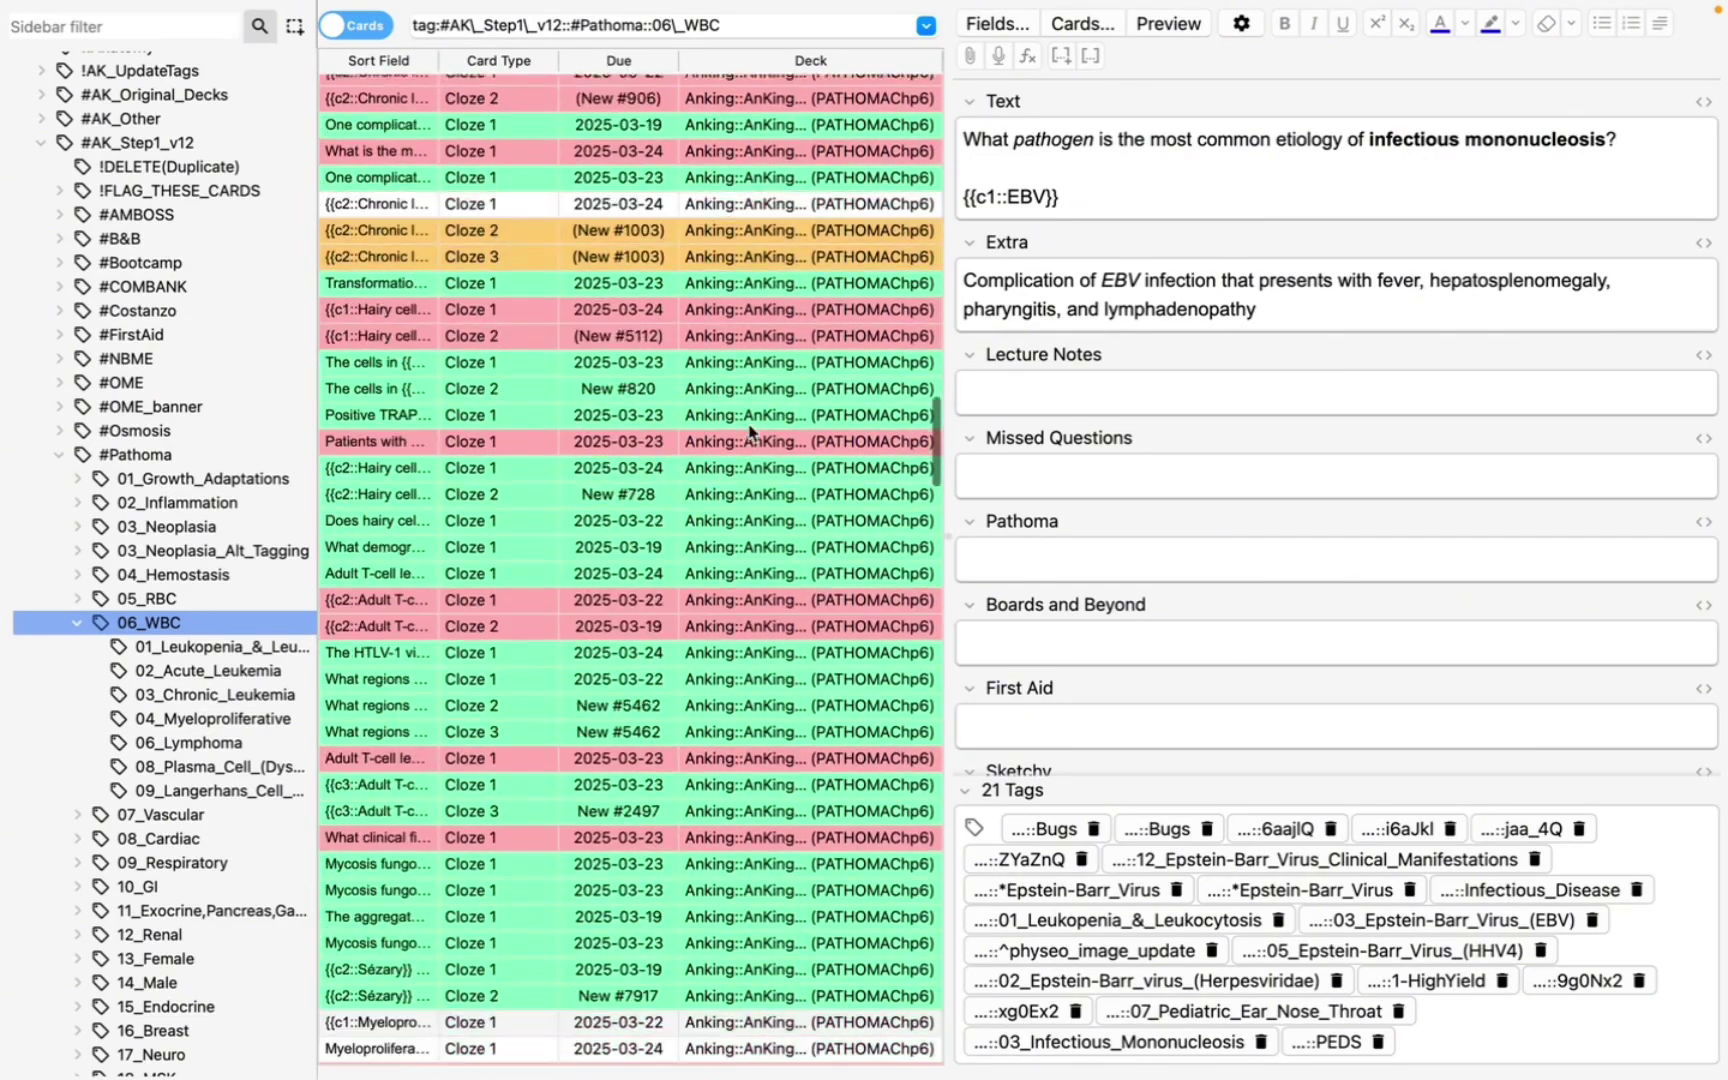
pyautogui.scroll(20, 751, 432)
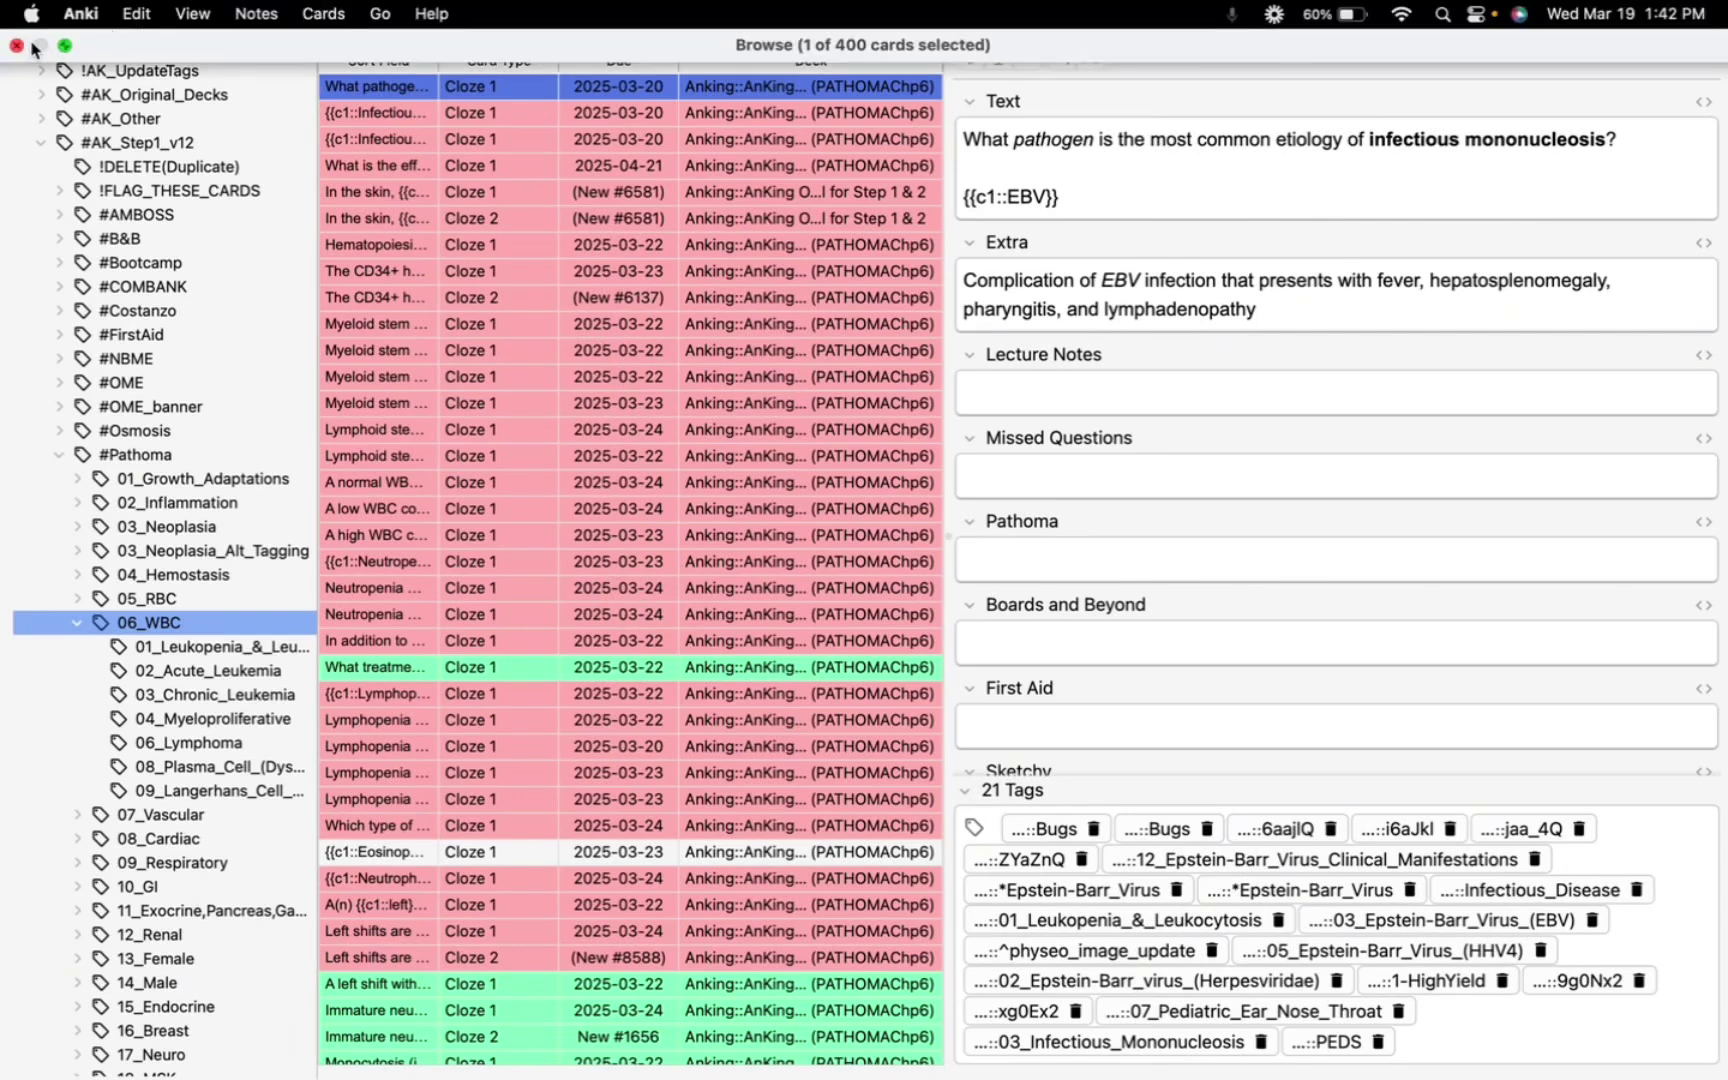
# Close the Anki Browse window
pyautogui.click(17, 46)
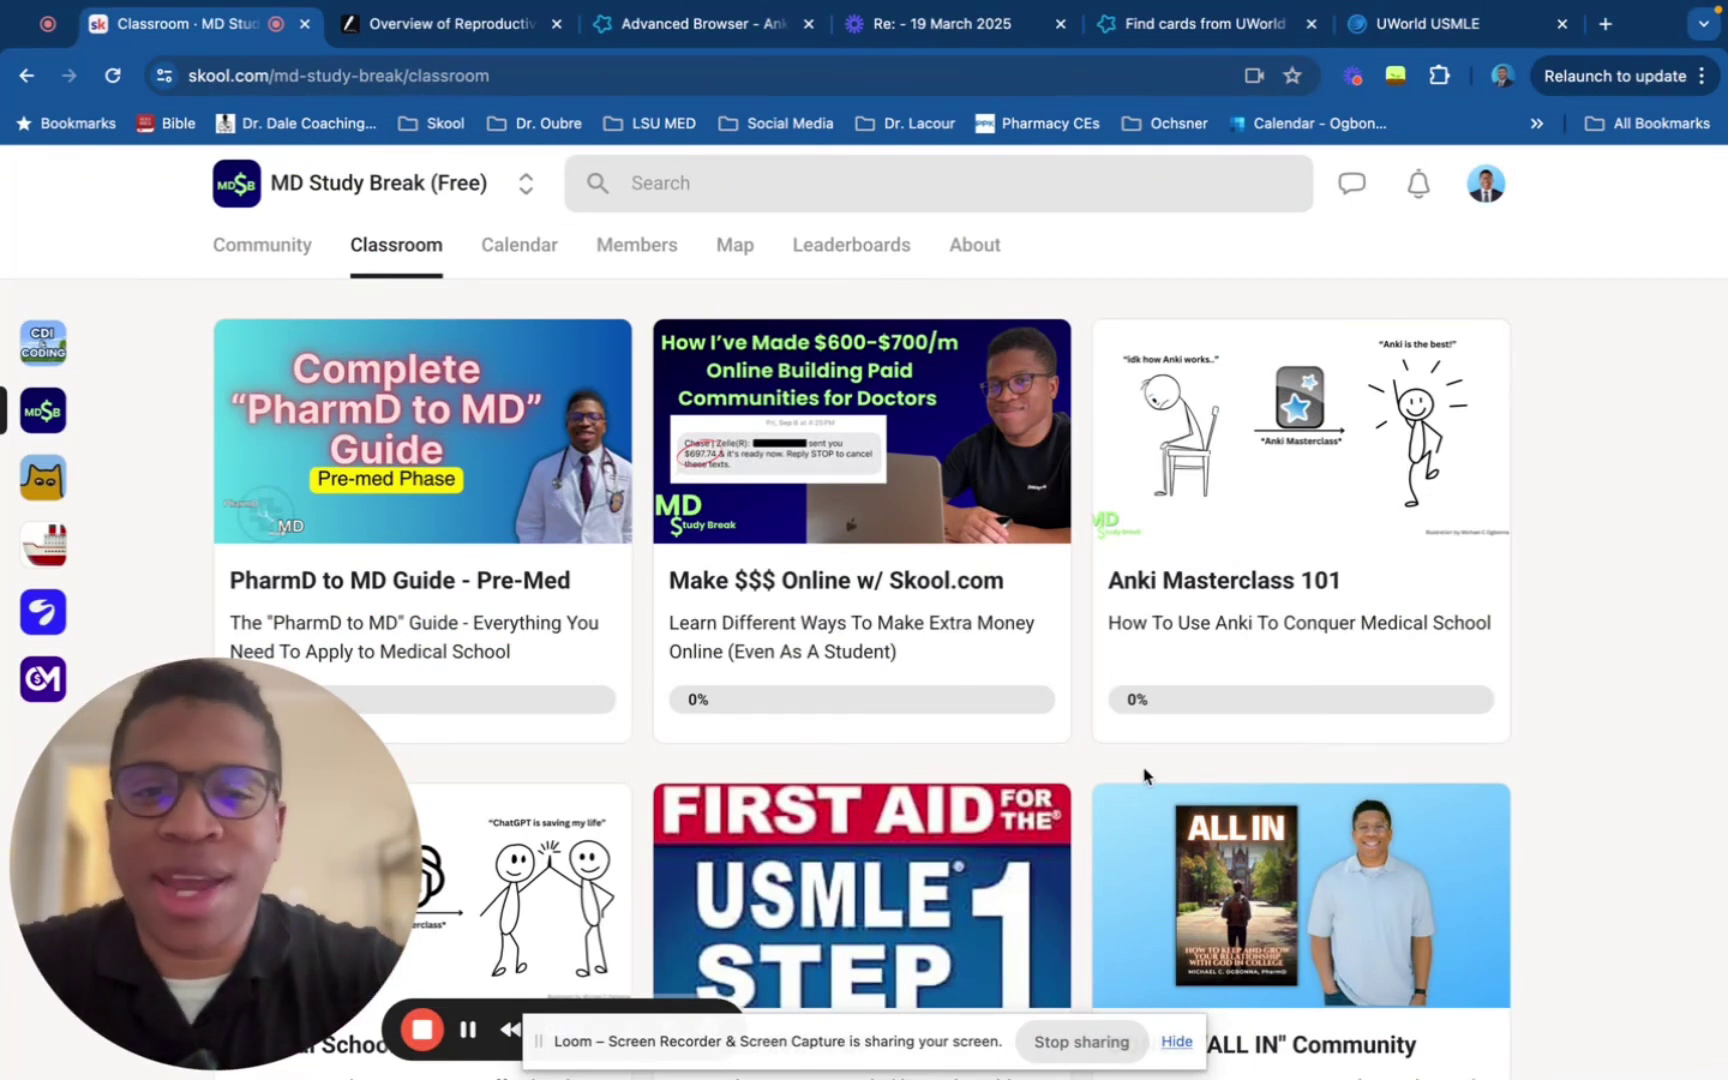
# Look at the MD Study Break About page, then scroll through the Community feed
pyautogui.click(970, 255)
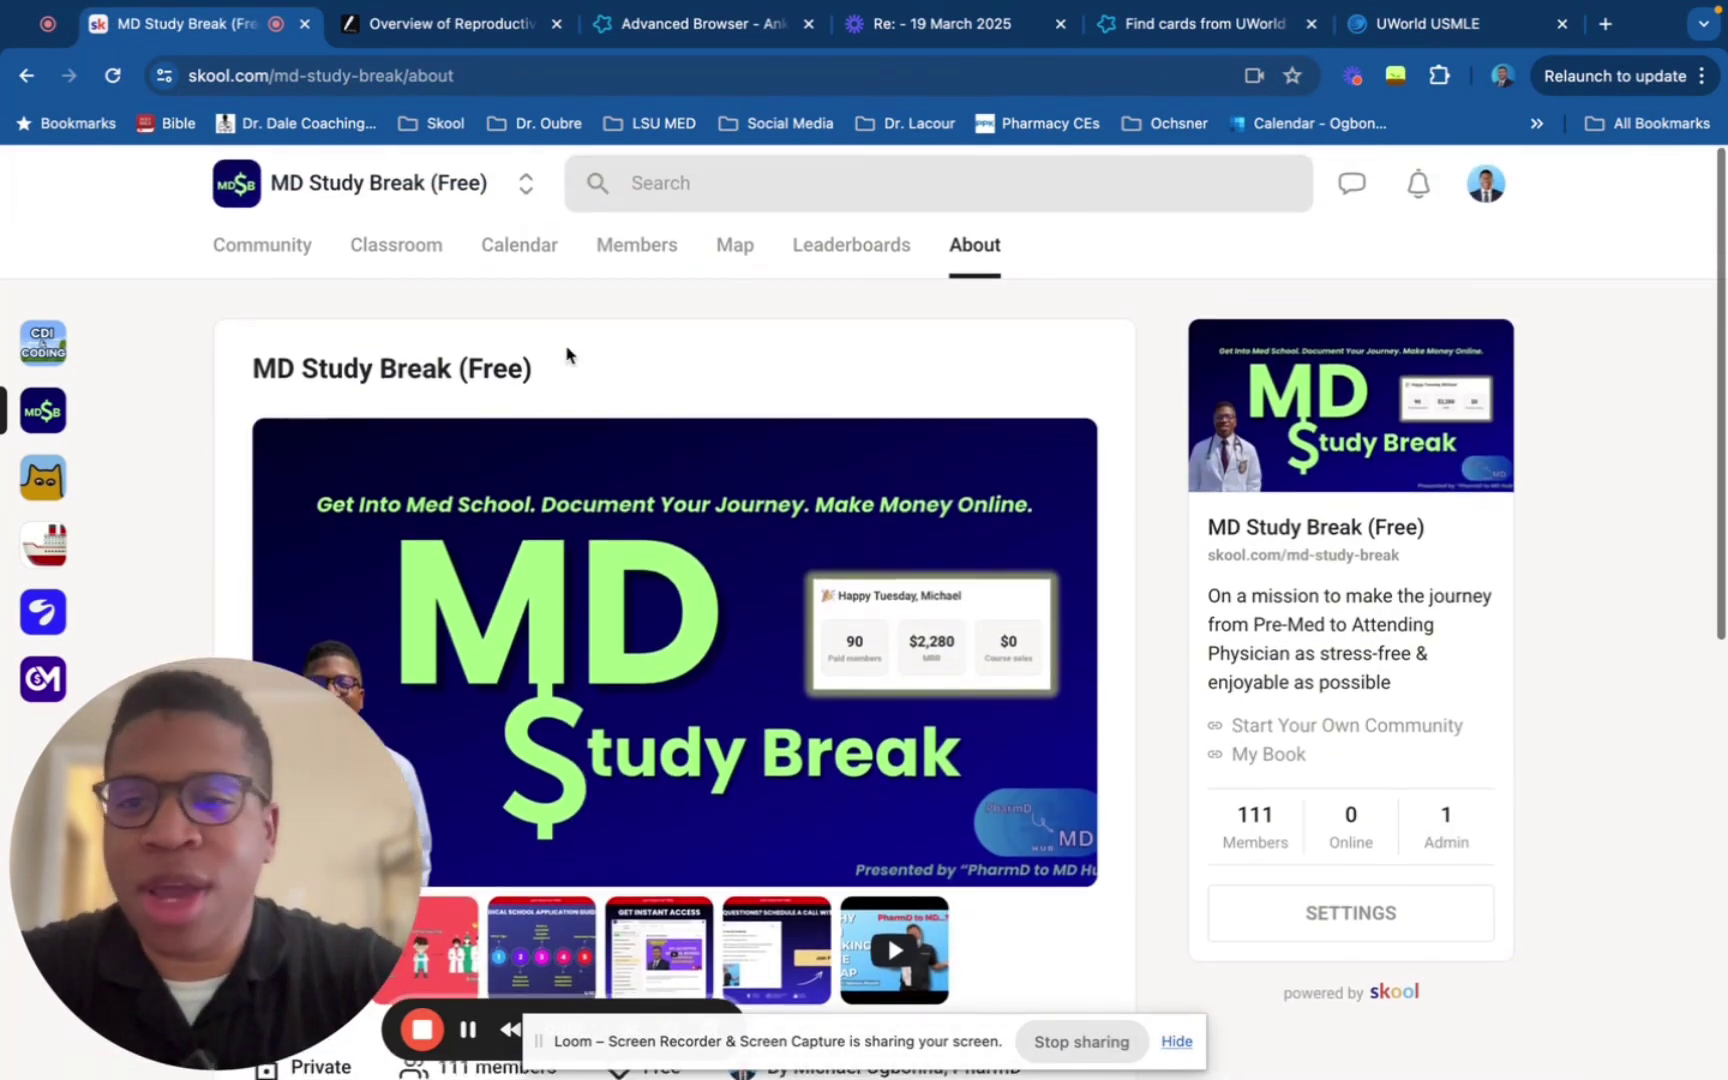
pyautogui.click(280, 255)
pyautogui.scroll(-10, 860, 642)
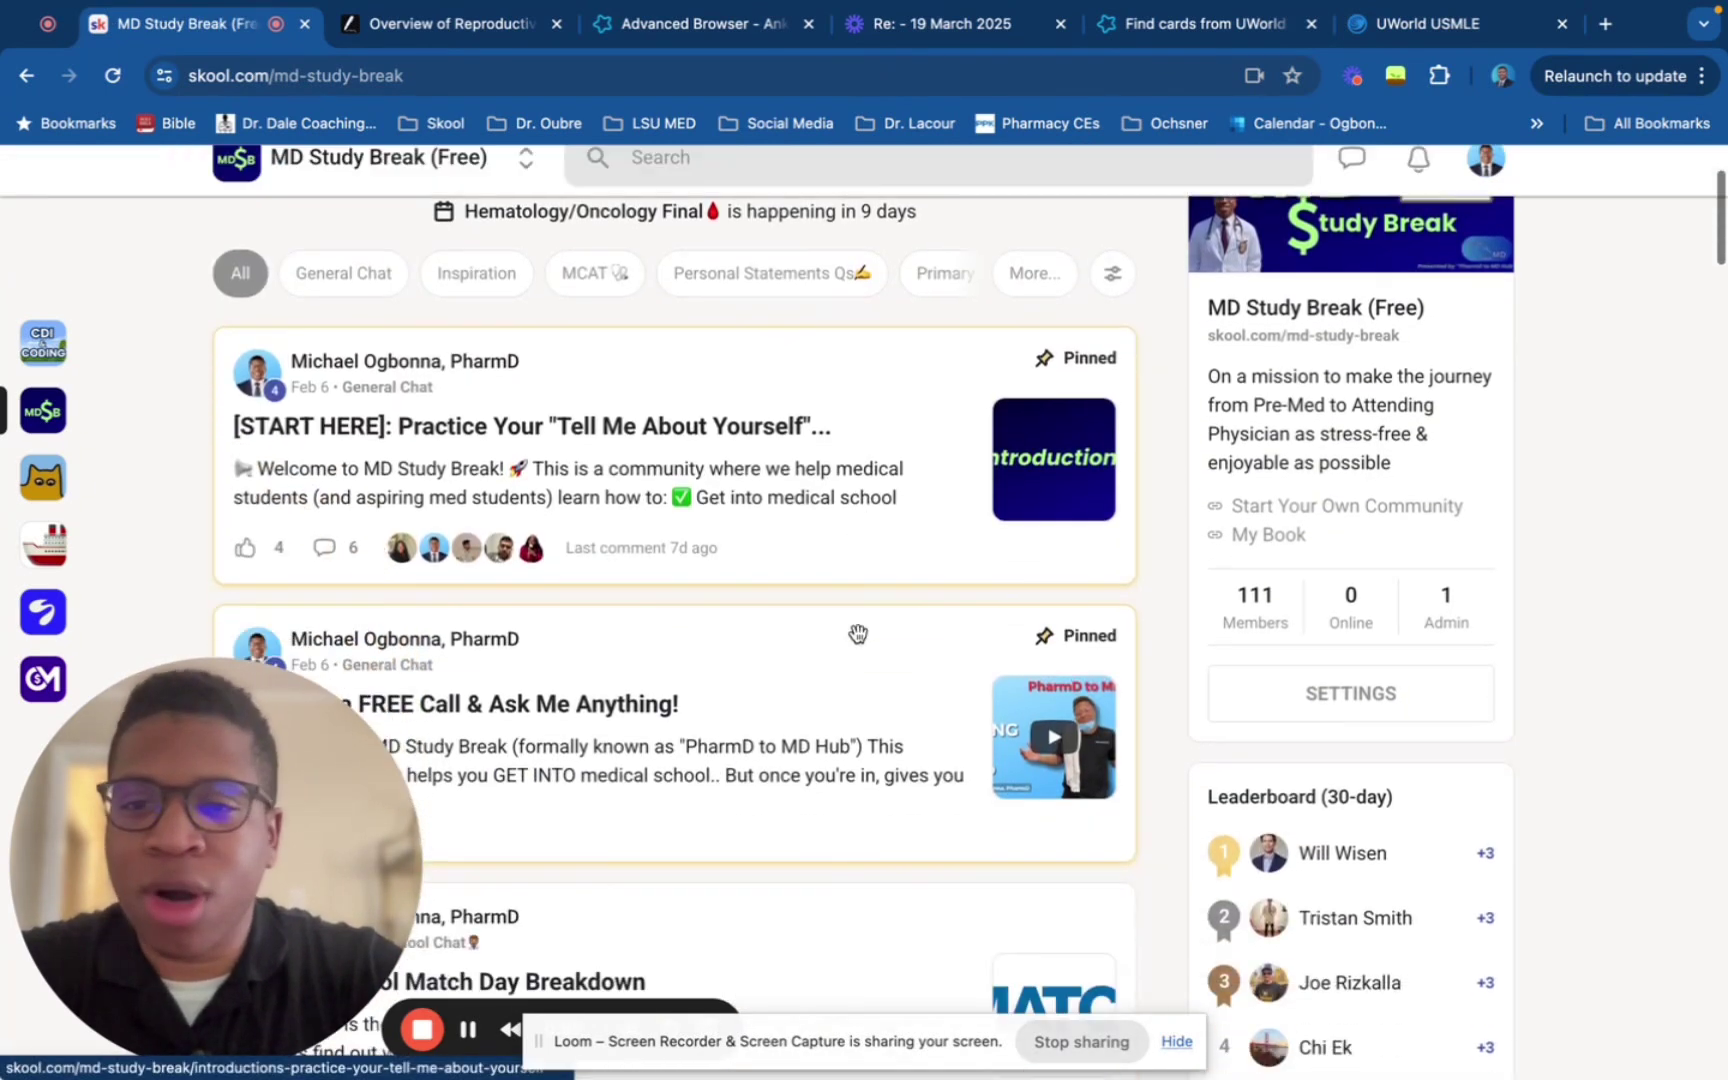
pyautogui.scroll(12, 860, 642)
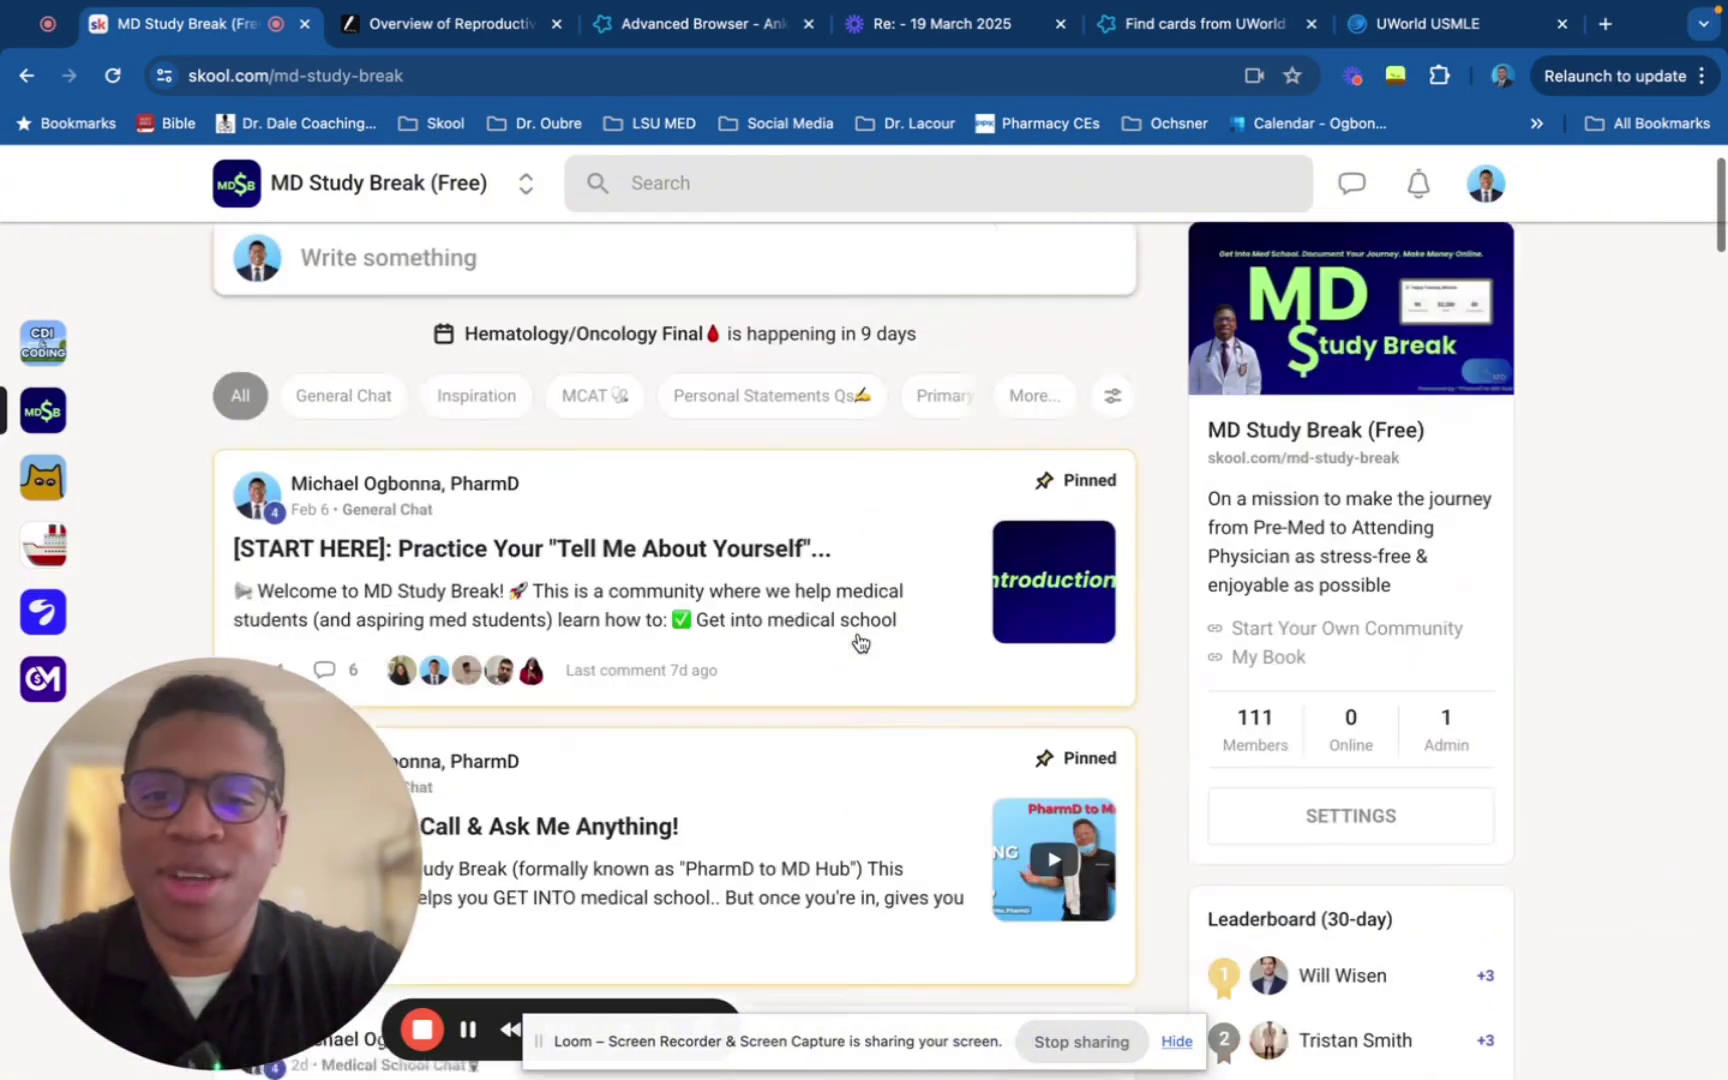
# Scroll through the Classroom courses, then return to the community's About page
pyautogui.click(445, 238)
pyautogui.scroll(-2, 917, 585)
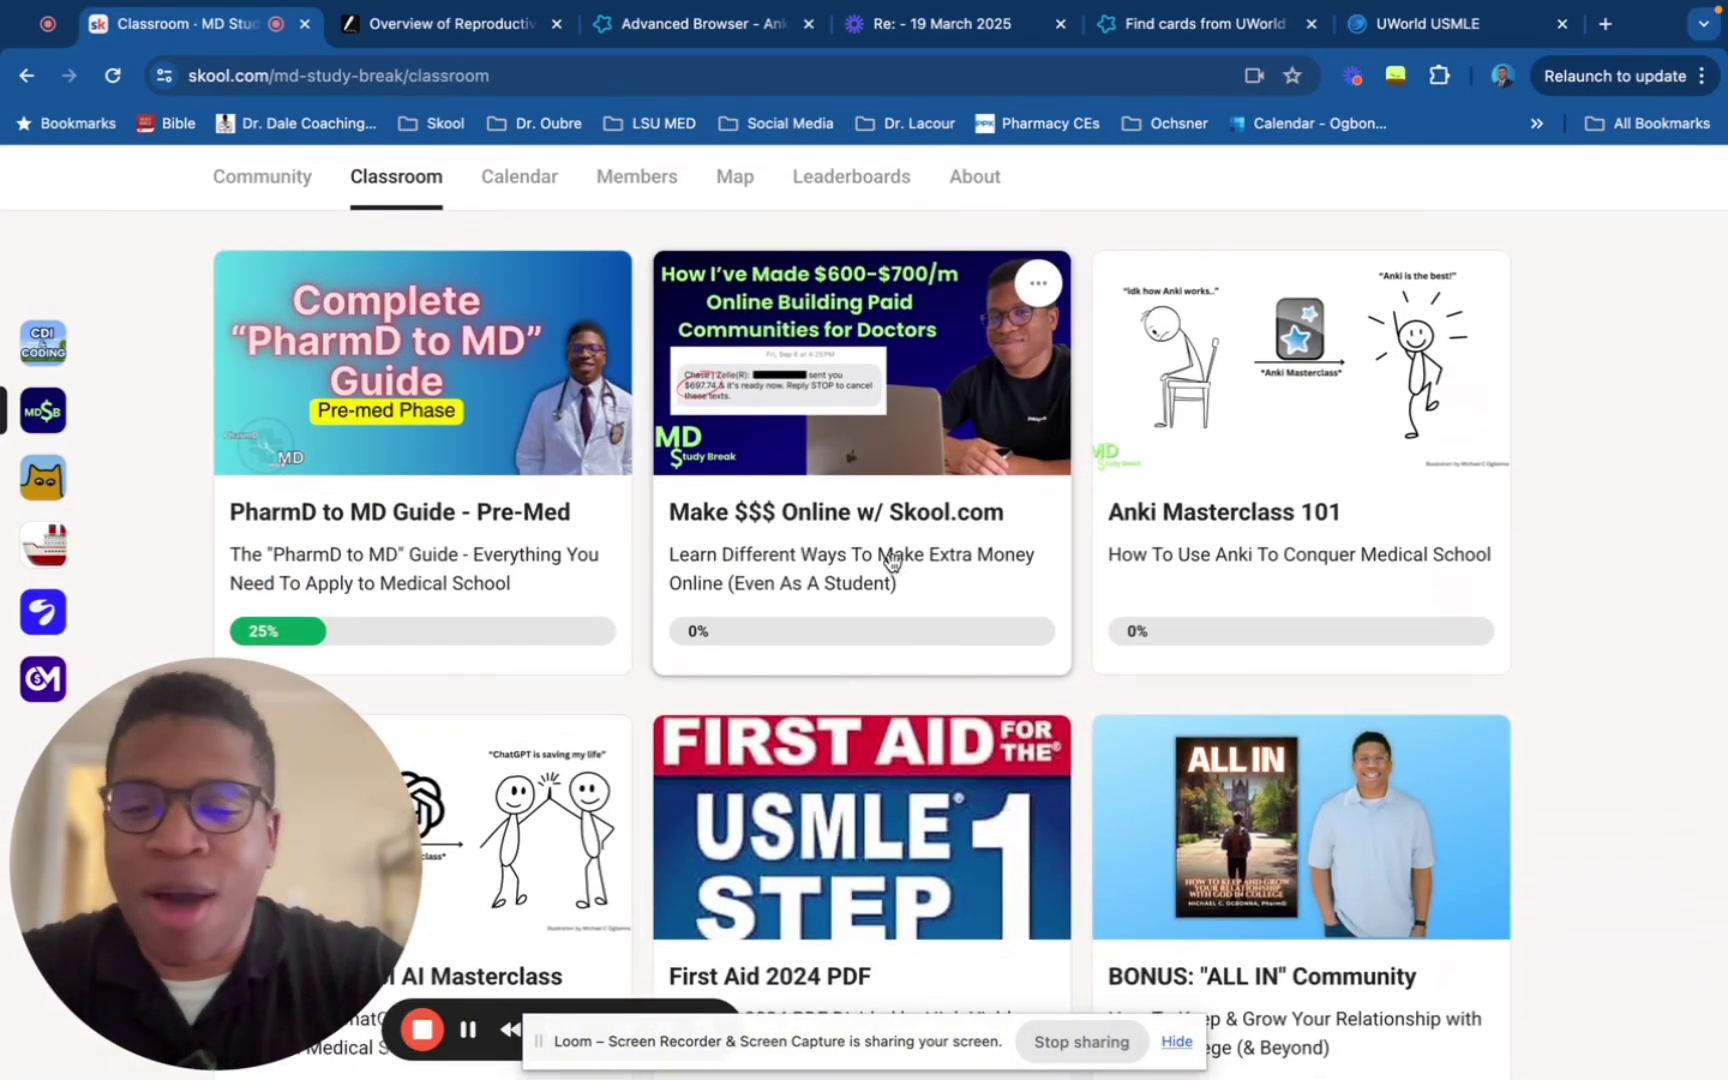
pyautogui.scroll(-1, 889, 560)
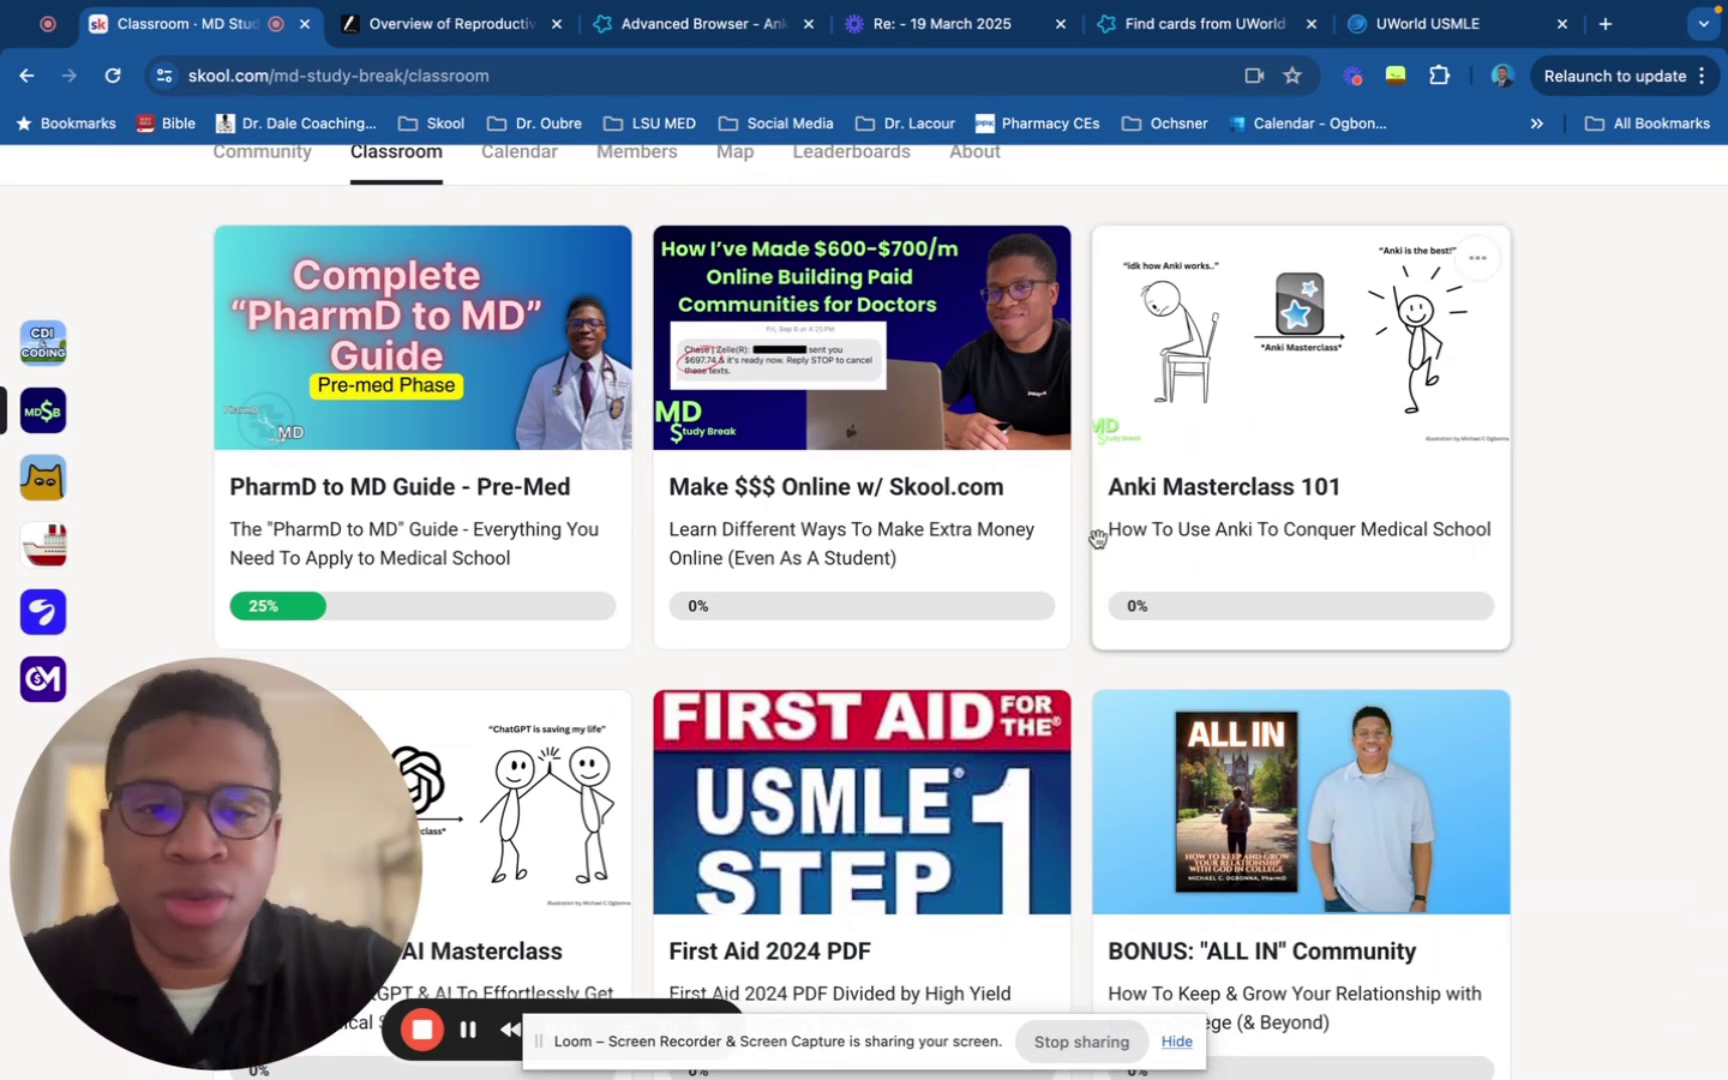
pyautogui.scroll(-1, 1150, 545)
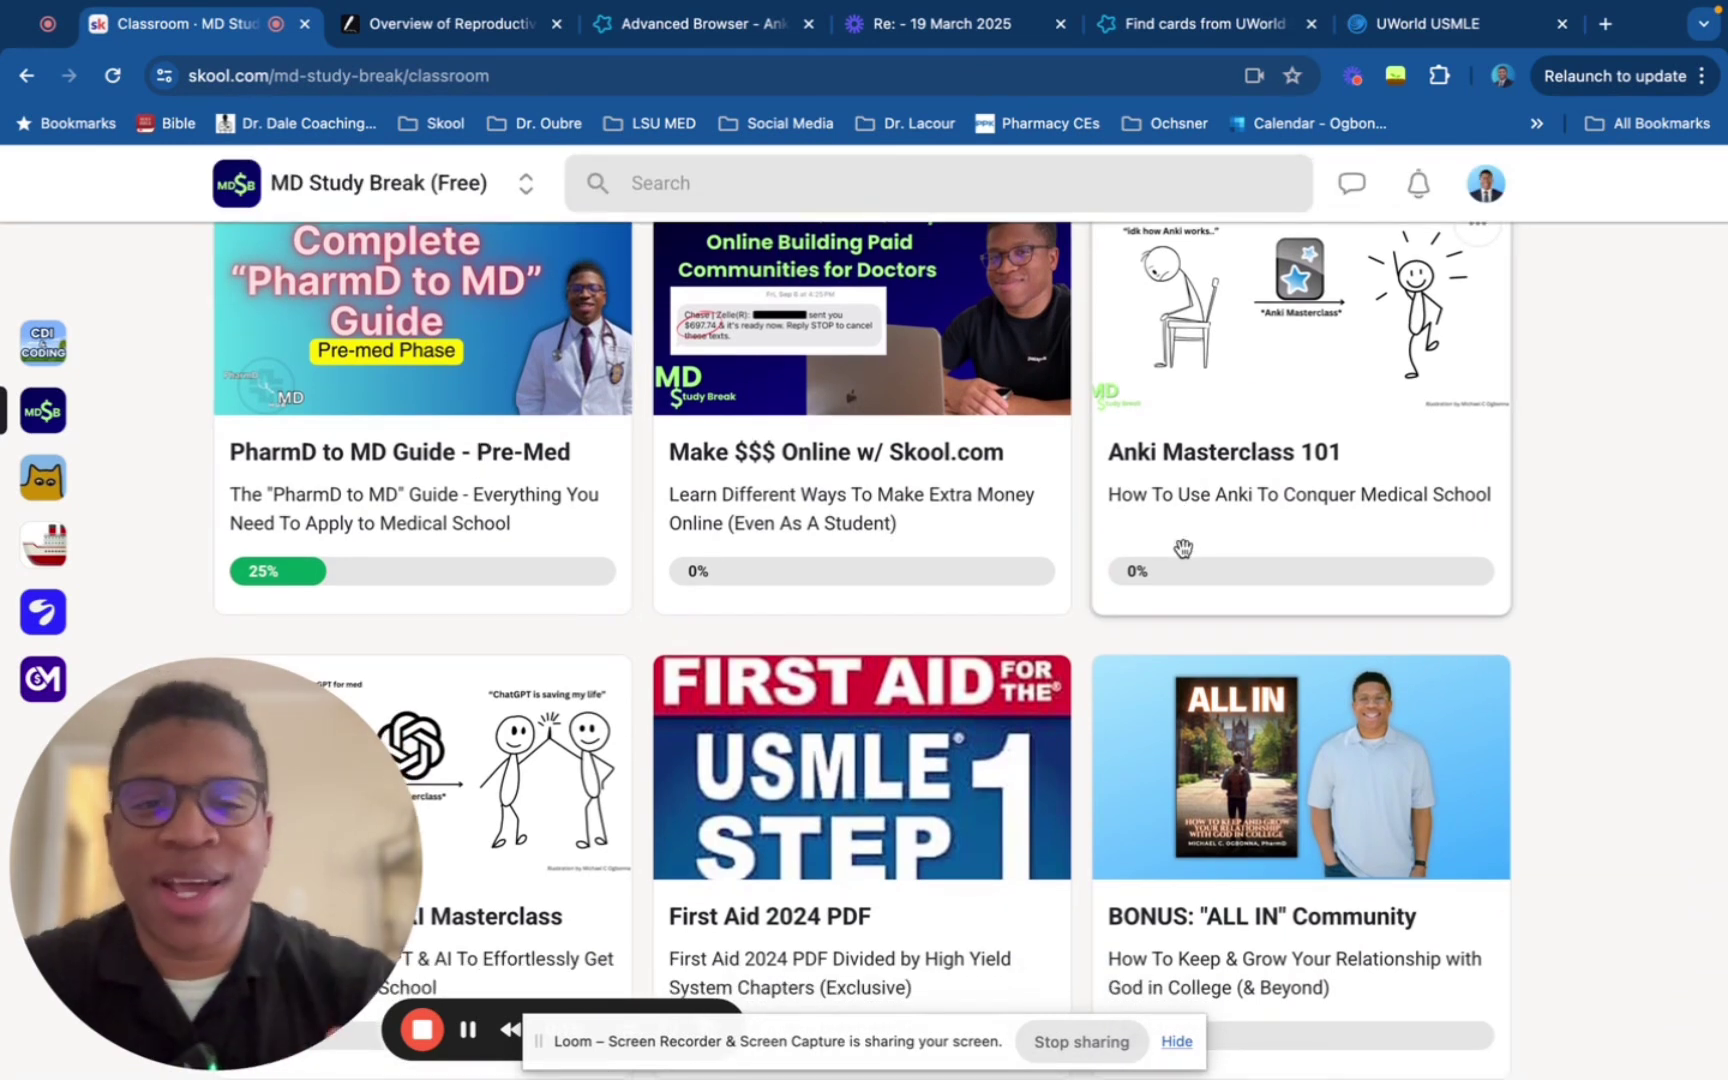
pyautogui.scroll(-2, 1183, 548)
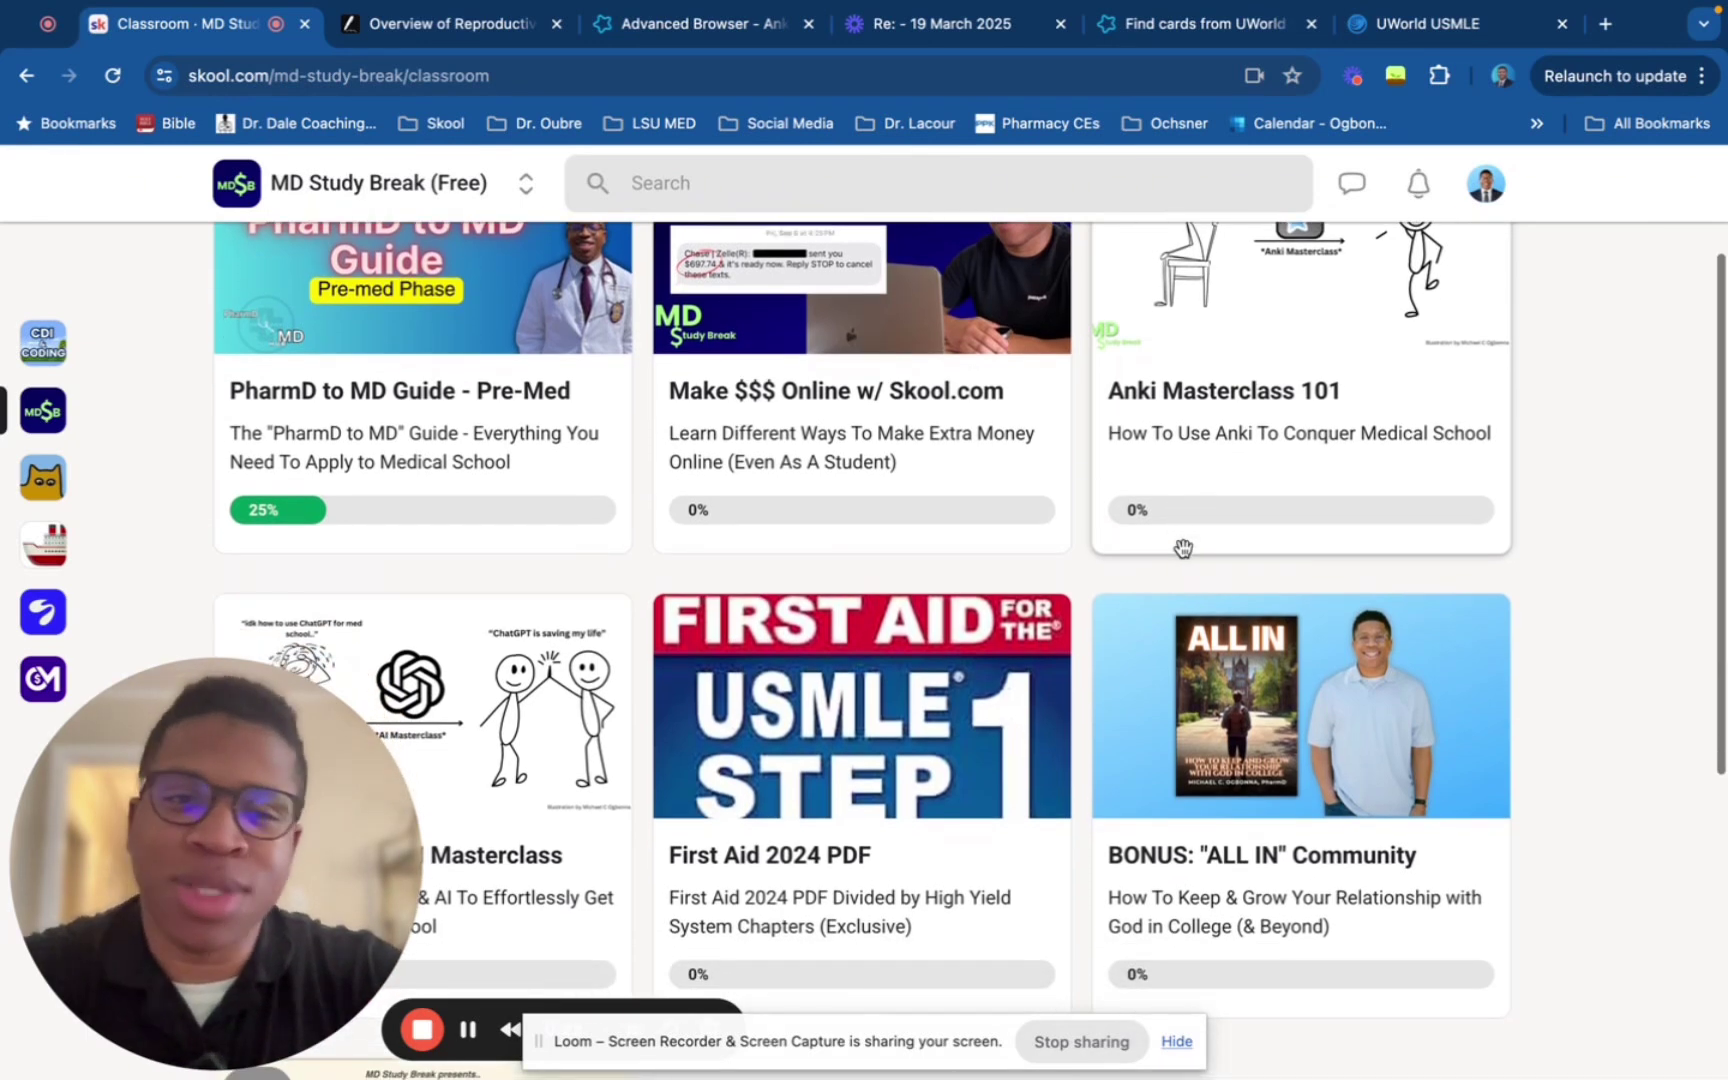
pyautogui.scroll(-5, 1183, 548)
pyautogui.scroll(10, 1183, 548)
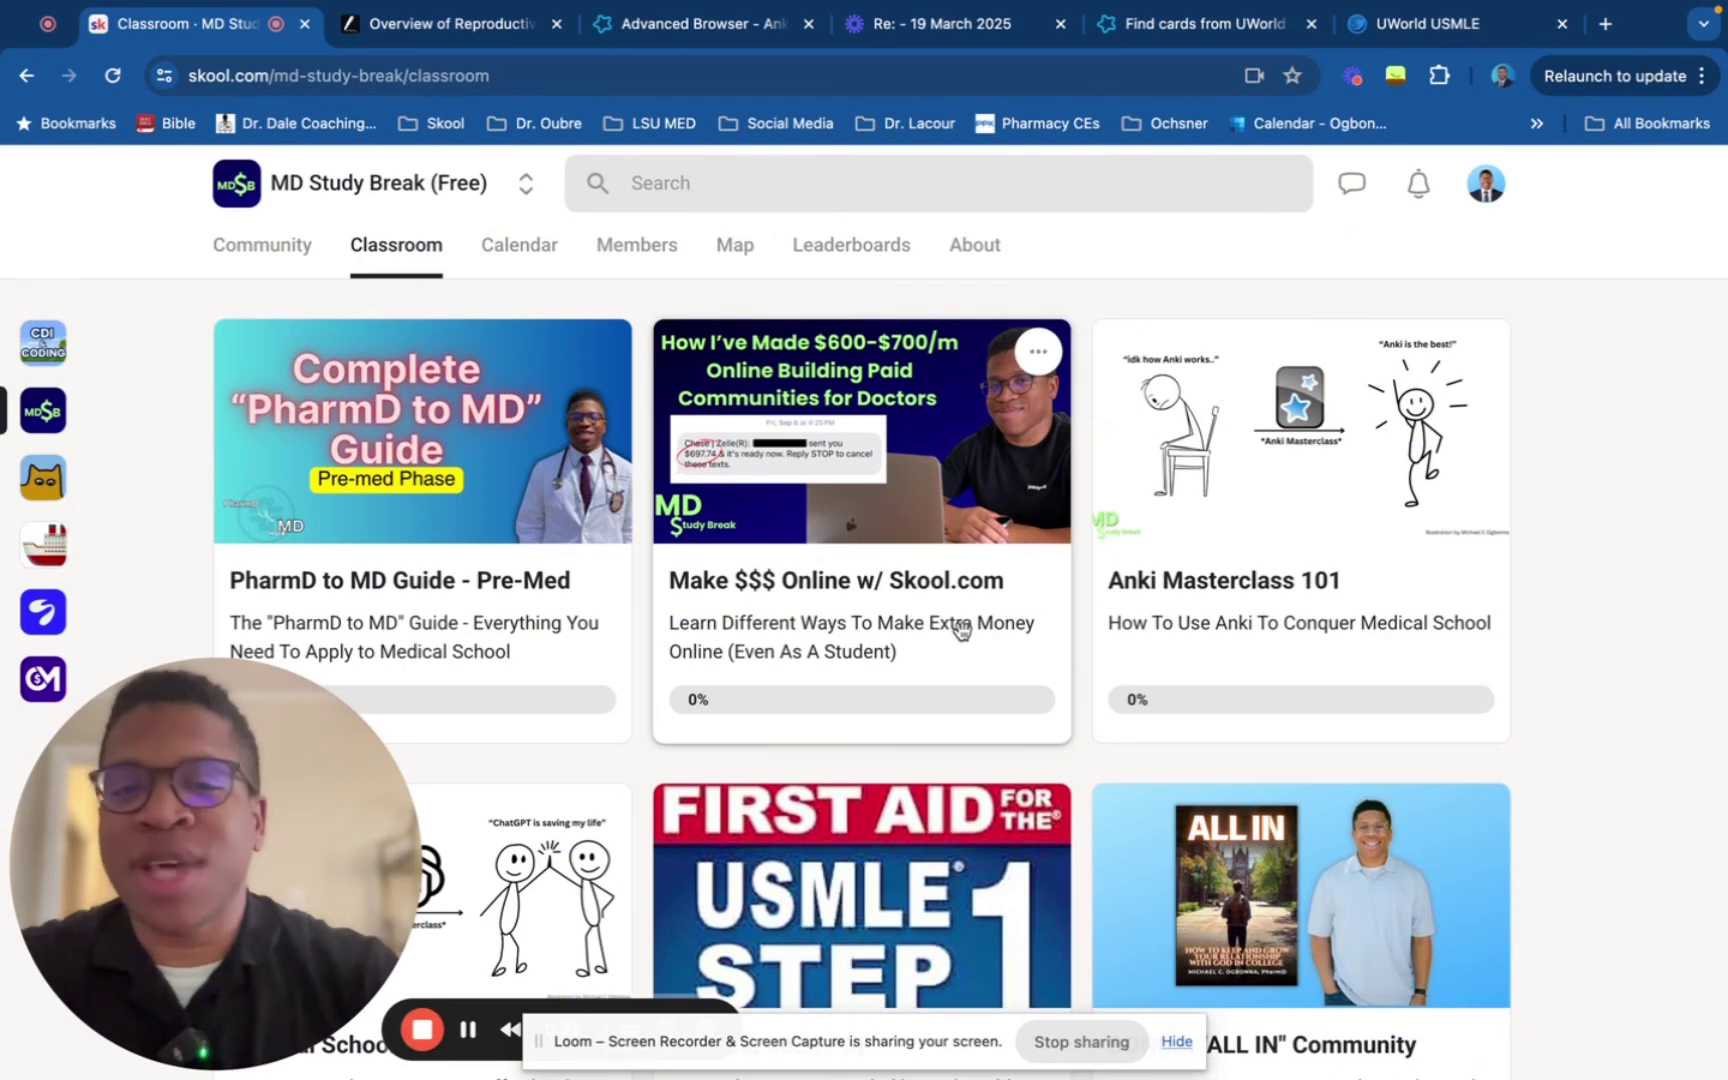
pyautogui.click(981, 251)
pyautogui.scroll(-1, 1340, 790)
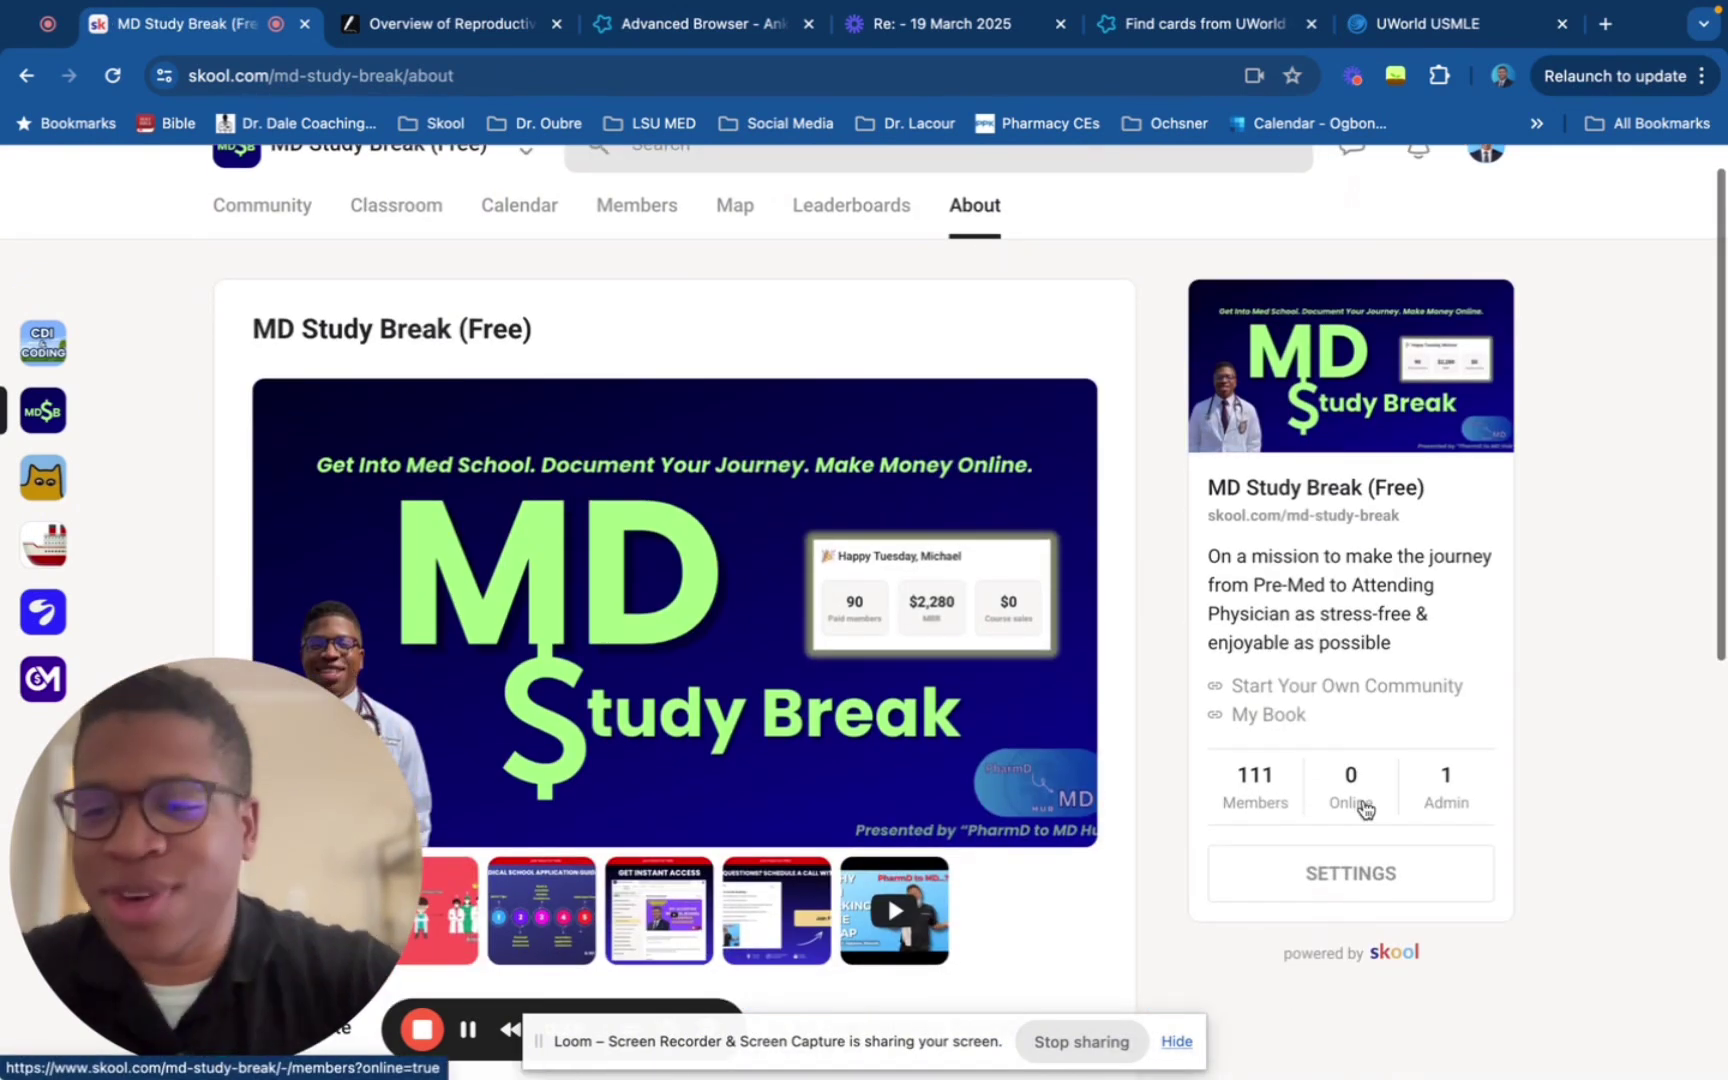